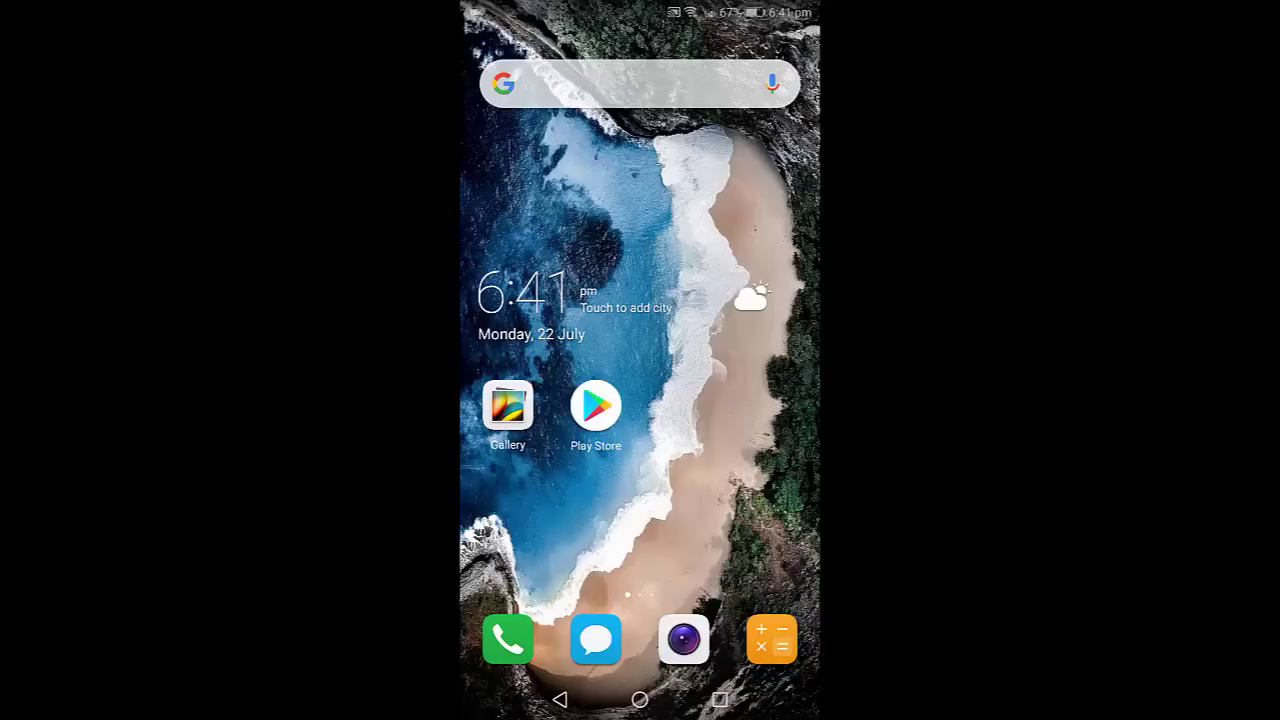
# Step: Swipe to the second home-screen page of installed app icons
pyautogui.moveTo(740, 400); pyautogui.dragTo(520, 400)
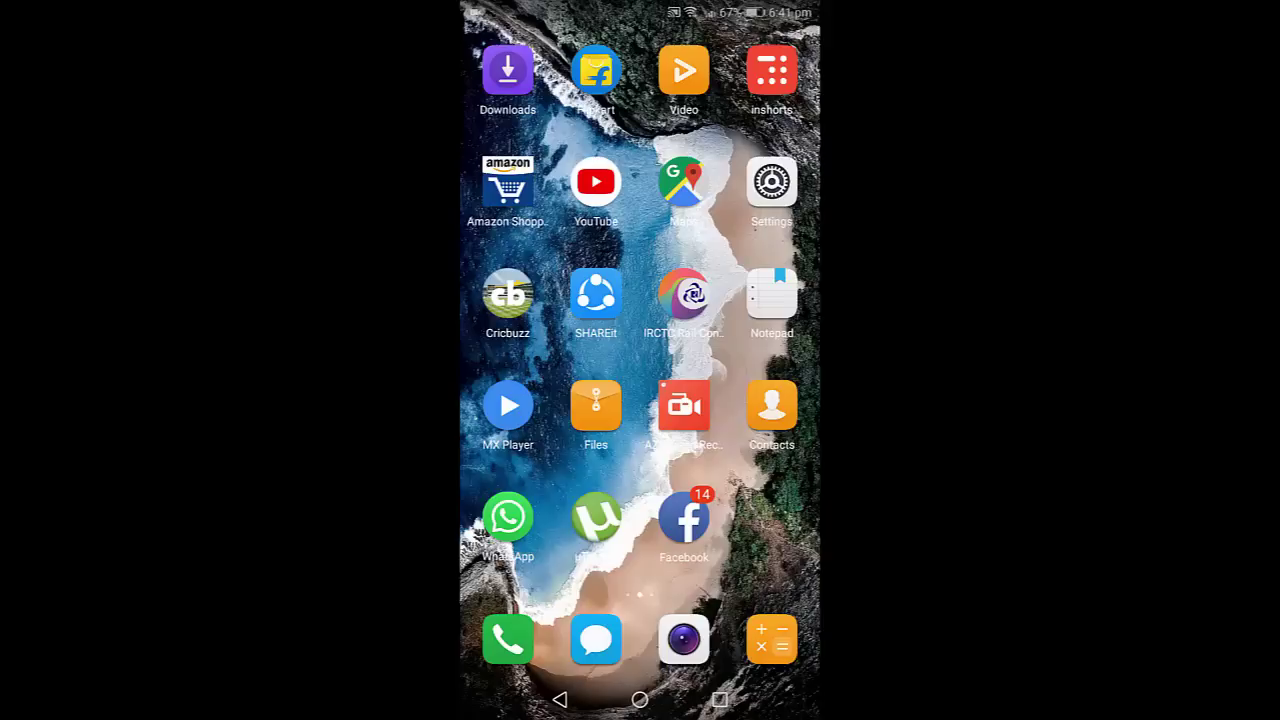
# Step: Open the Google app's info page from Settings > Apps & notifications > all apps
pyautogui.click(771, 181)
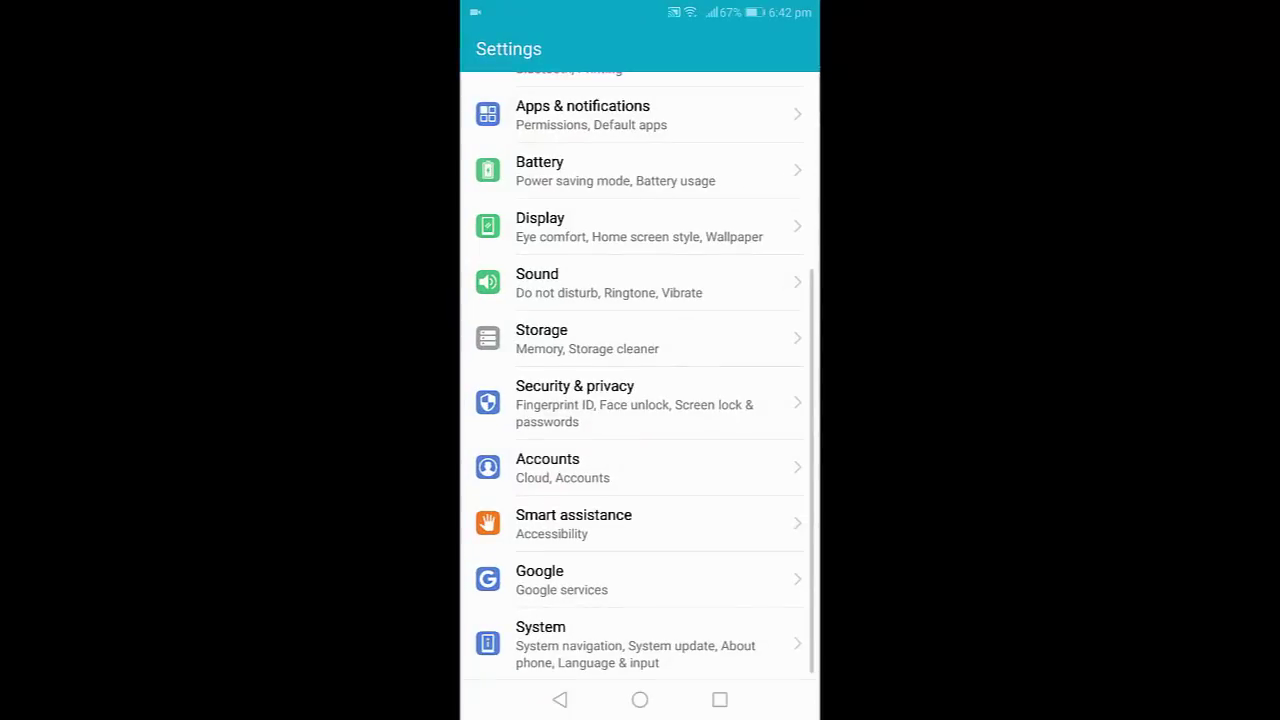
pyautogui.scroll(3, 640, 380)
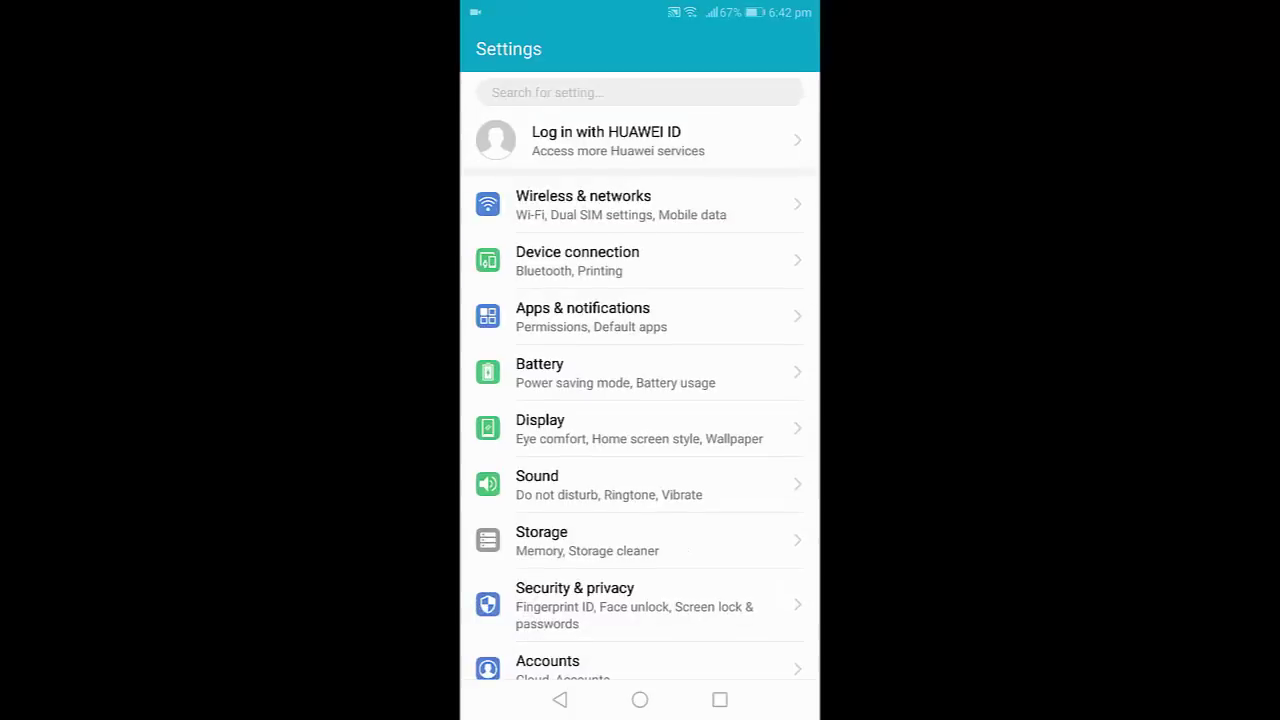
pyautogui.click(640, 316)
pyautogui.click(640, 94)
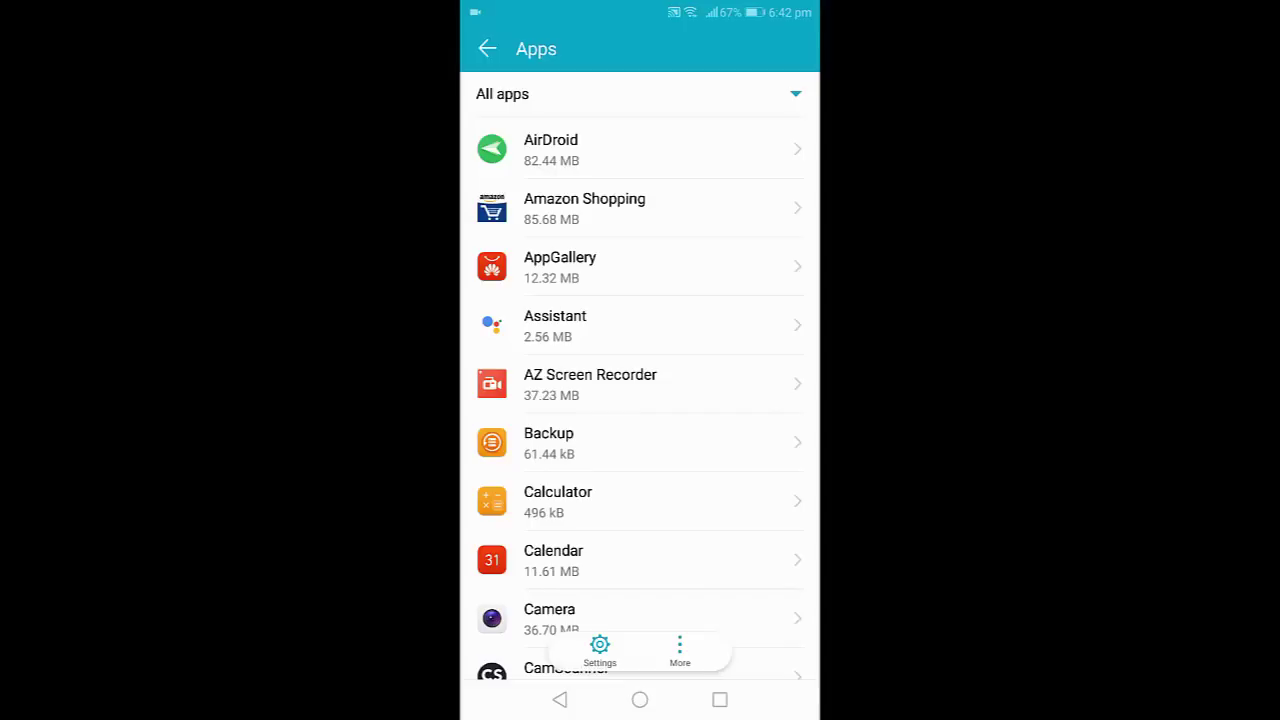
pyautogui.scroll(-5, 640, 400)
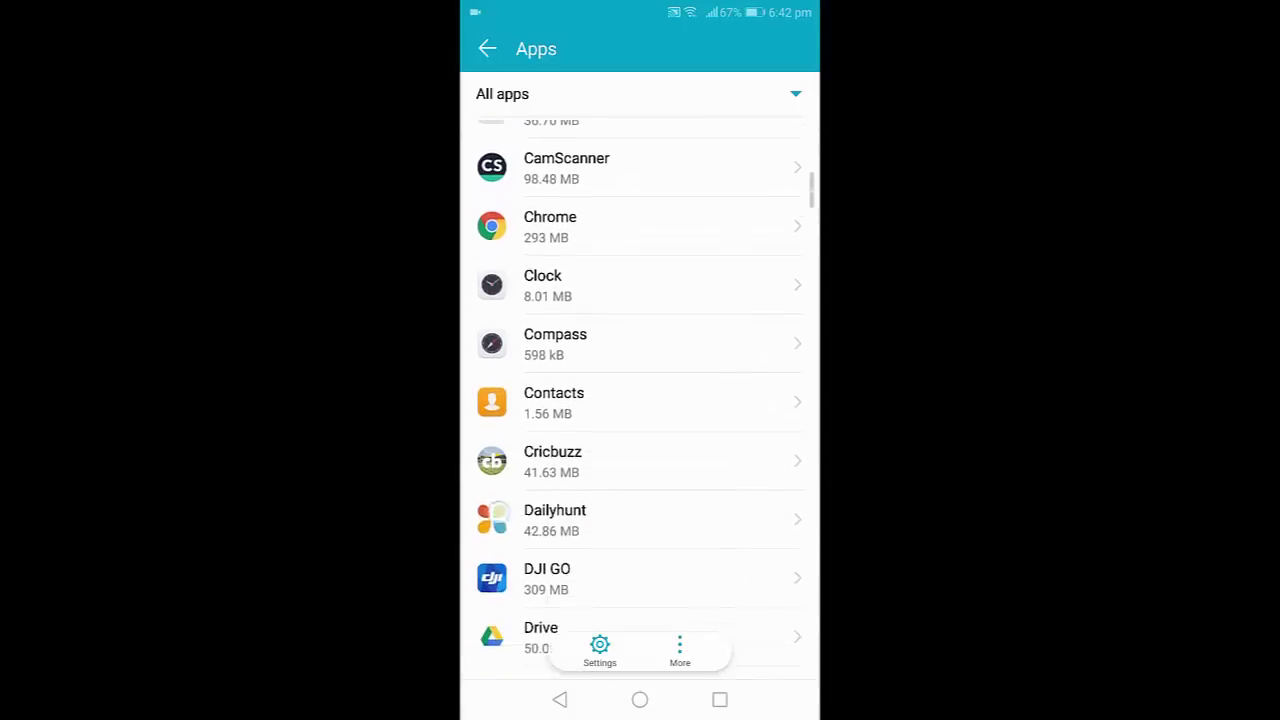
pyautogui.scroll(-10, 640, 400)
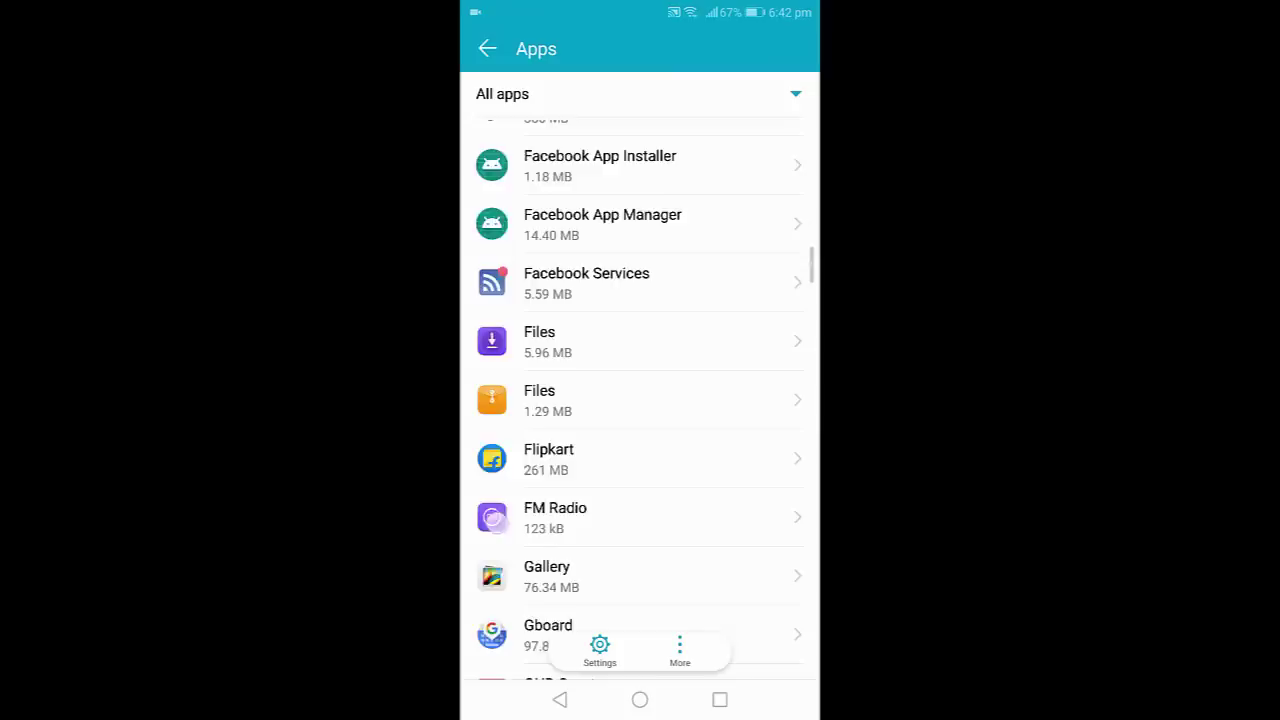
pyautogui.scroll(-5, 640, 400)
pyautogui.click(560, 468)
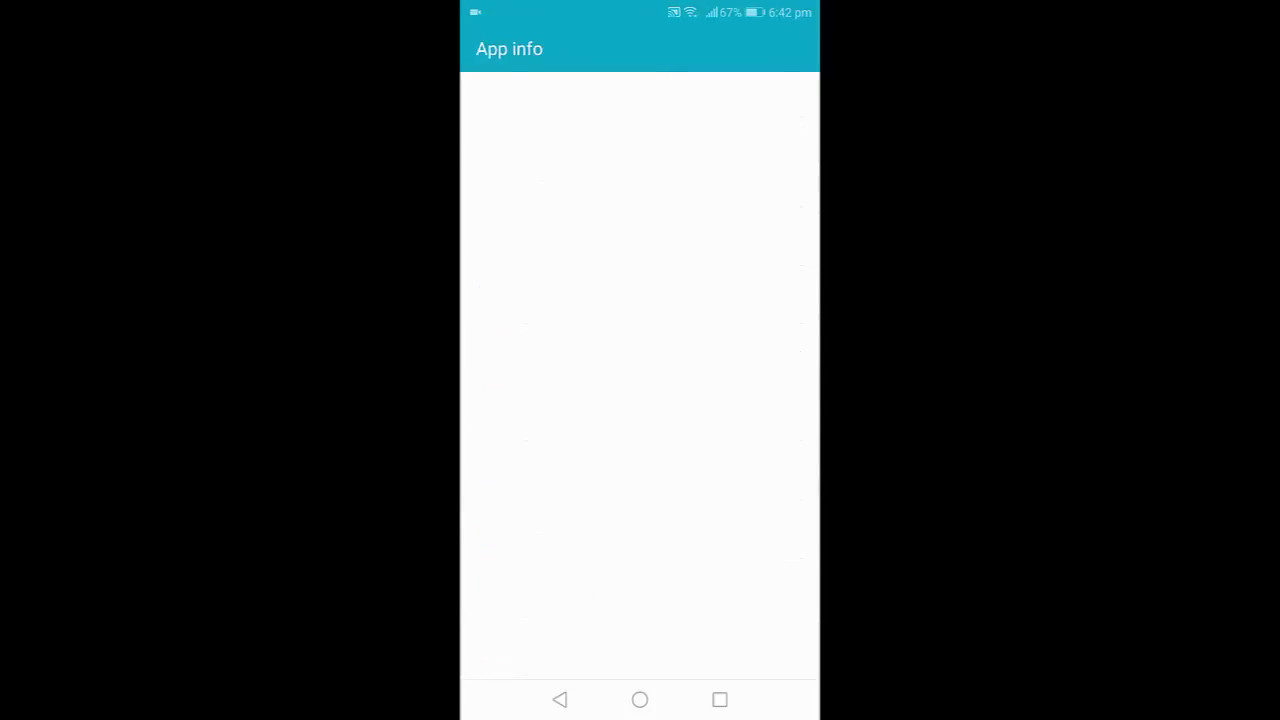
# Step: Clear the Google app's cache and all Google Search data, then return to the apps list
pyautogui.click(568, 255)
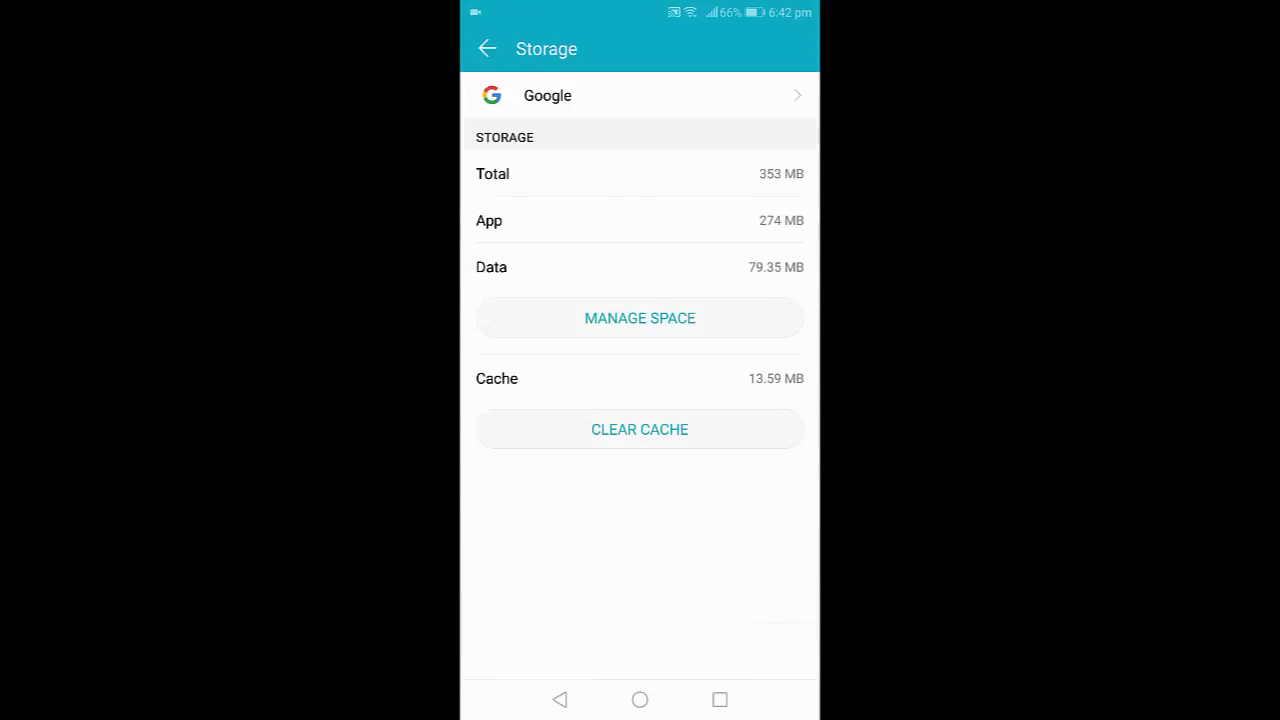
pyautogui.click(640, 429)
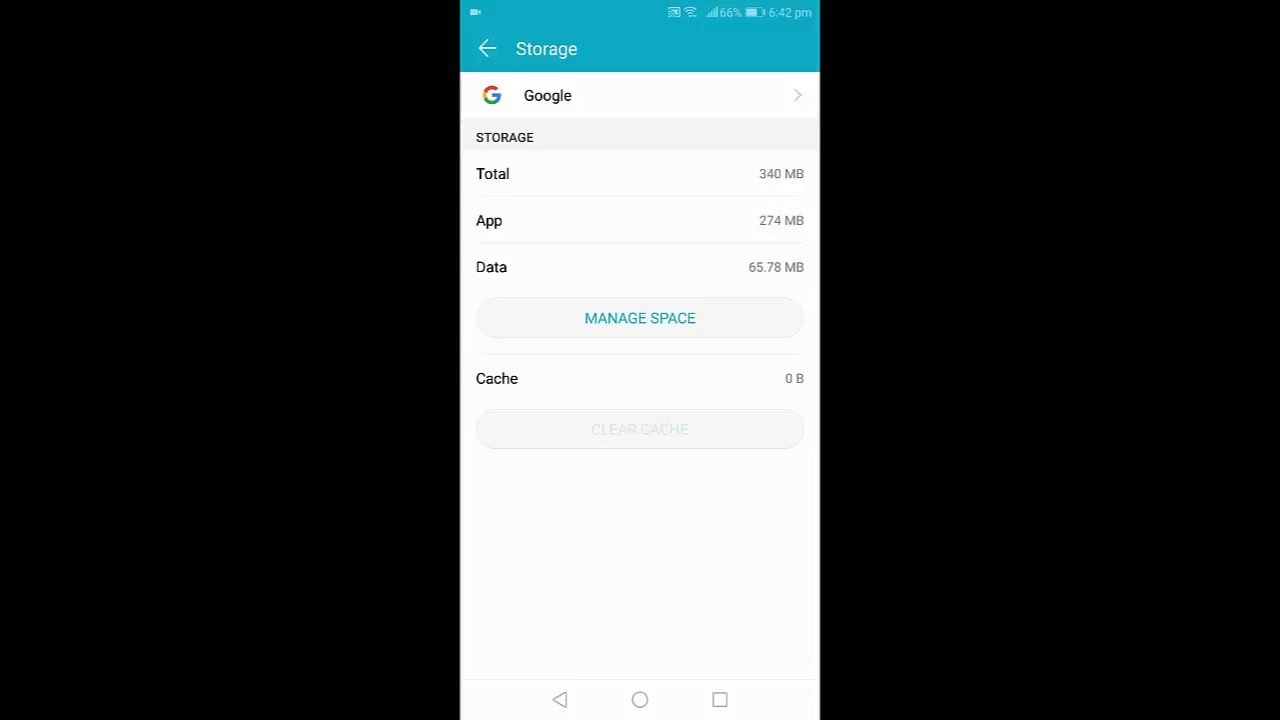
pyautogui.click(640, 318)
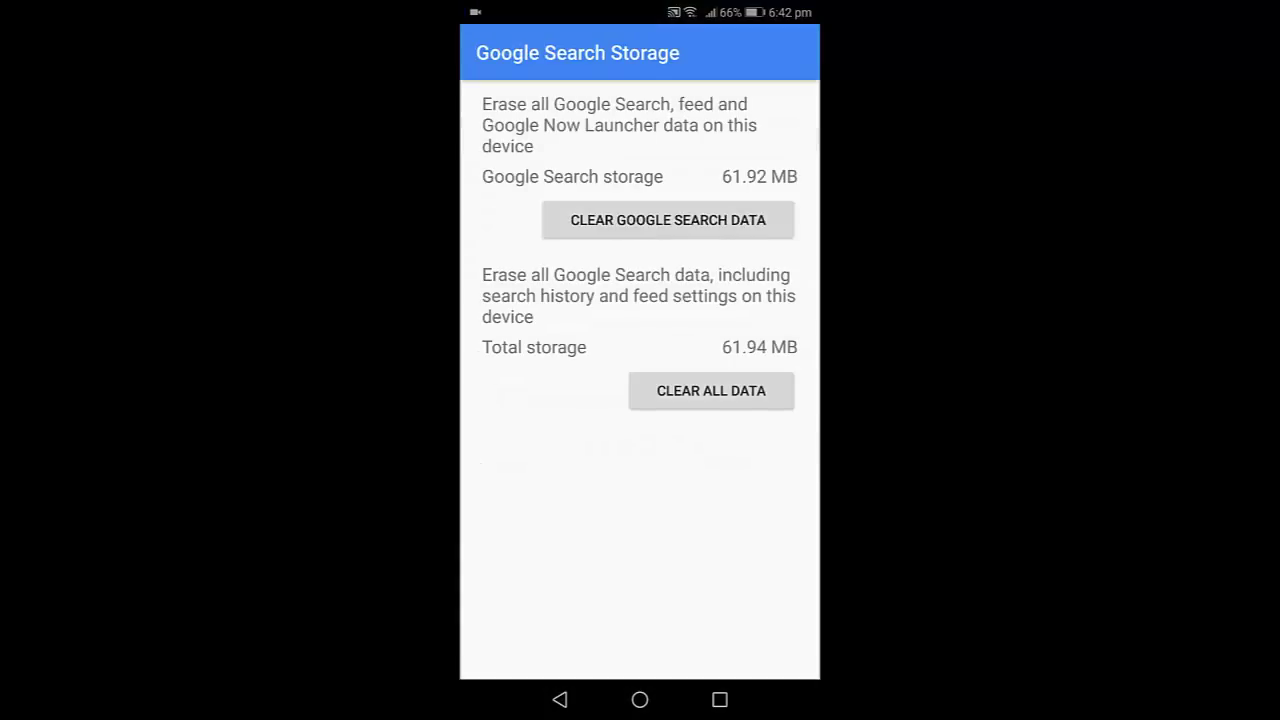
pyautogui.click(650, 400)
pyautogui.click(733, 425)
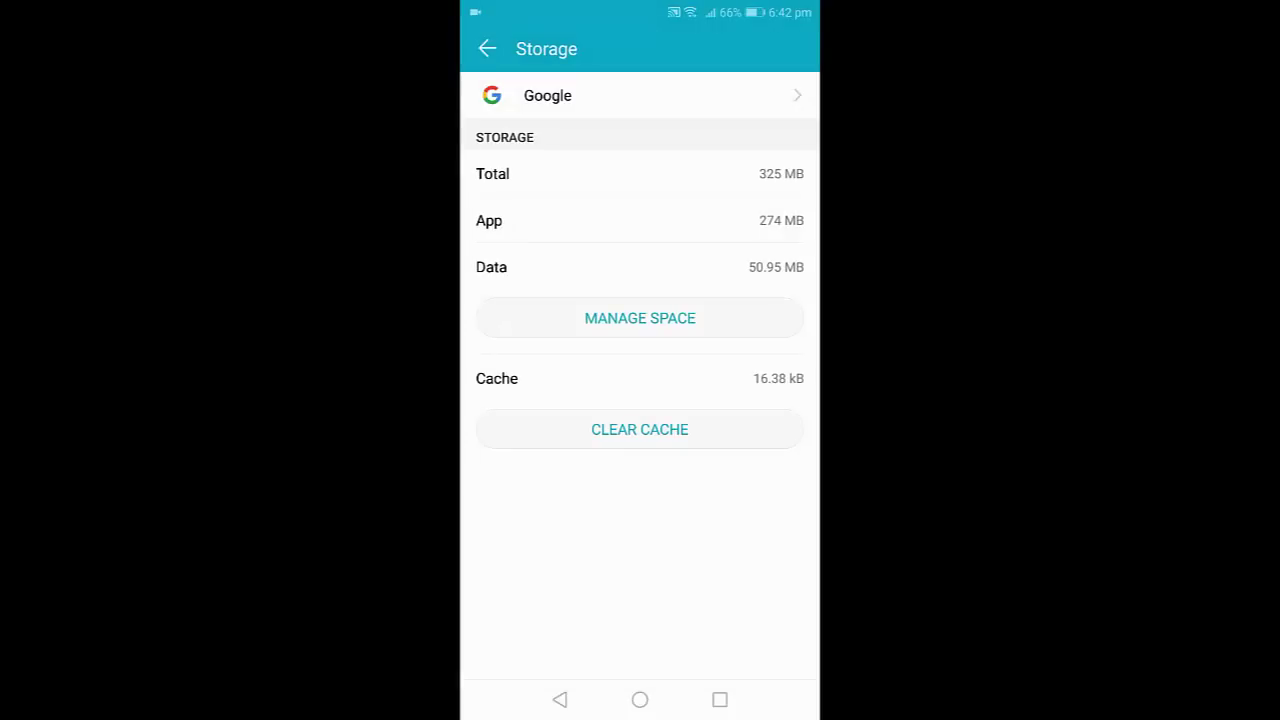
pyautogui.click(560, 700)
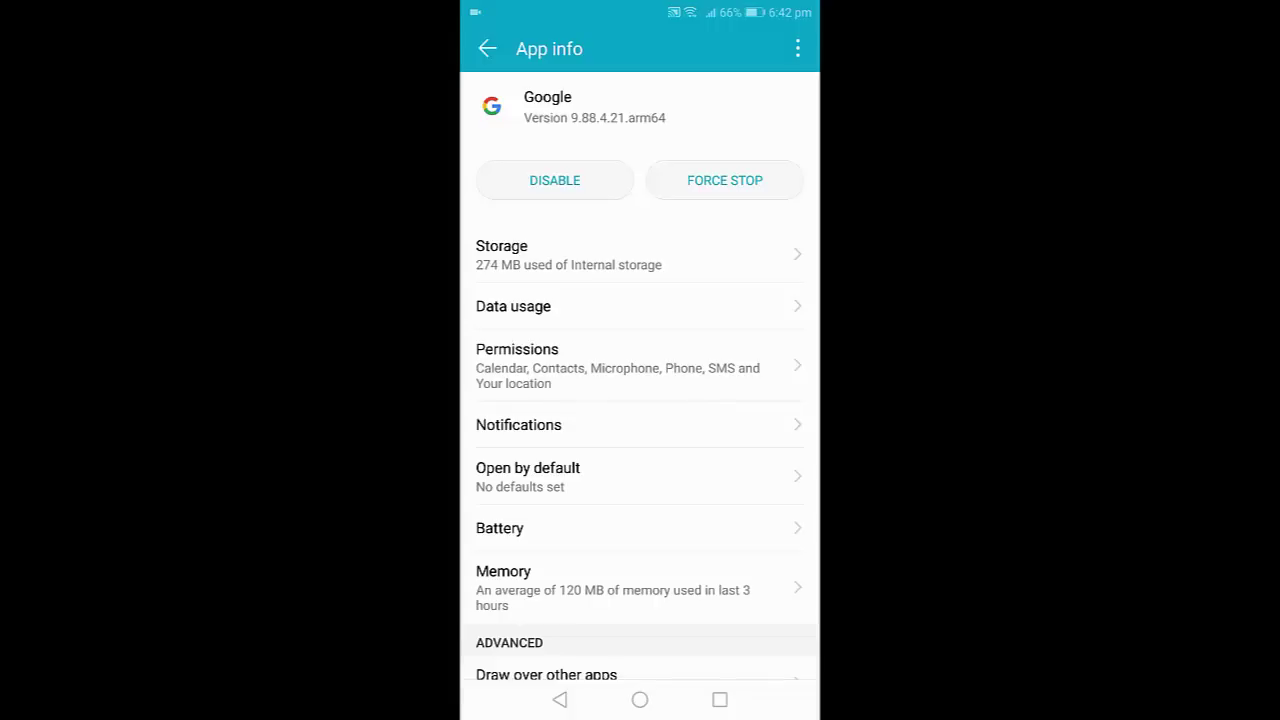
pyautogui.scroll(-2, 640, 400)
pyautogui.click(560, 700)
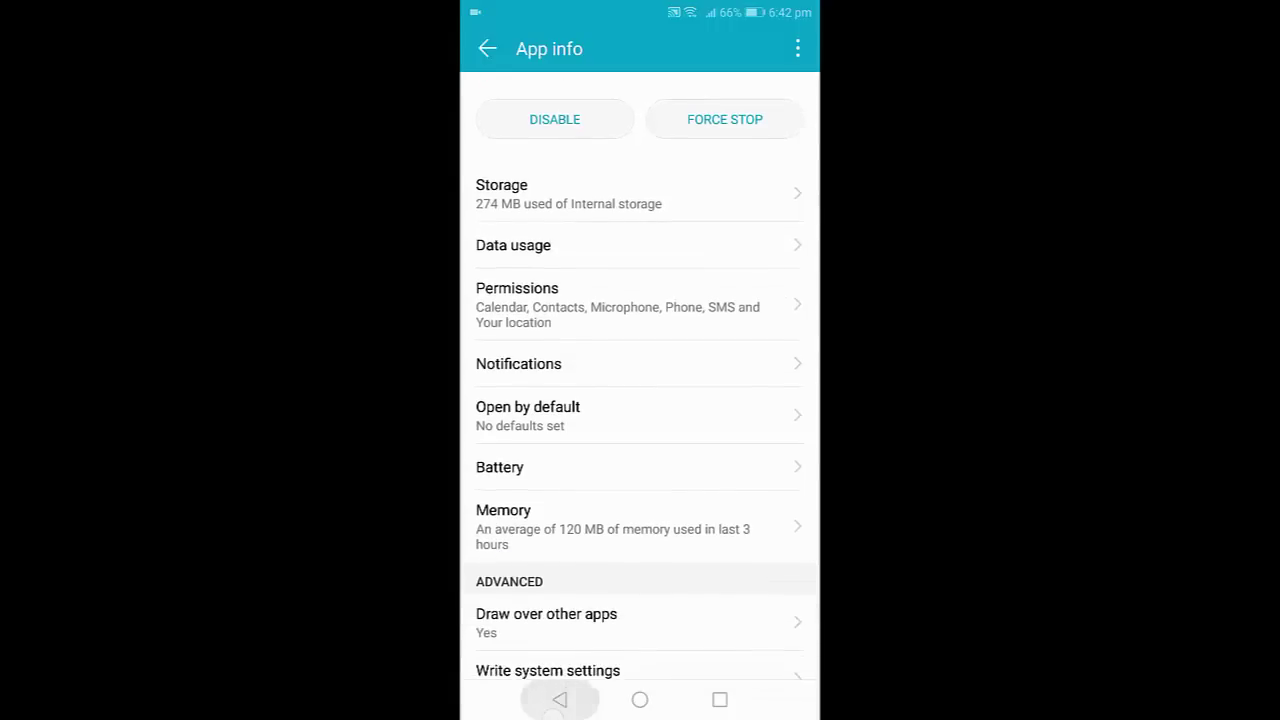
# Step: Reset all app preferences from the apps list's More menu
pyautogui.click(679, 650)
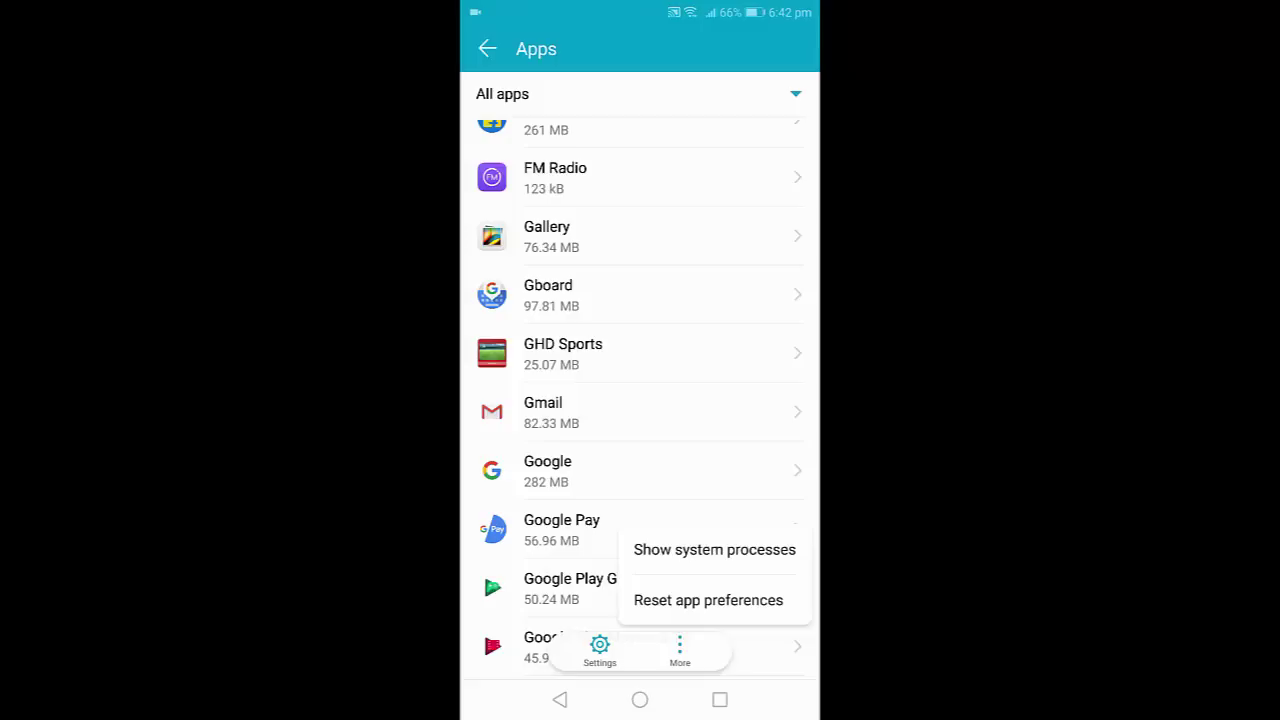
pyautogui.click(708, 600)
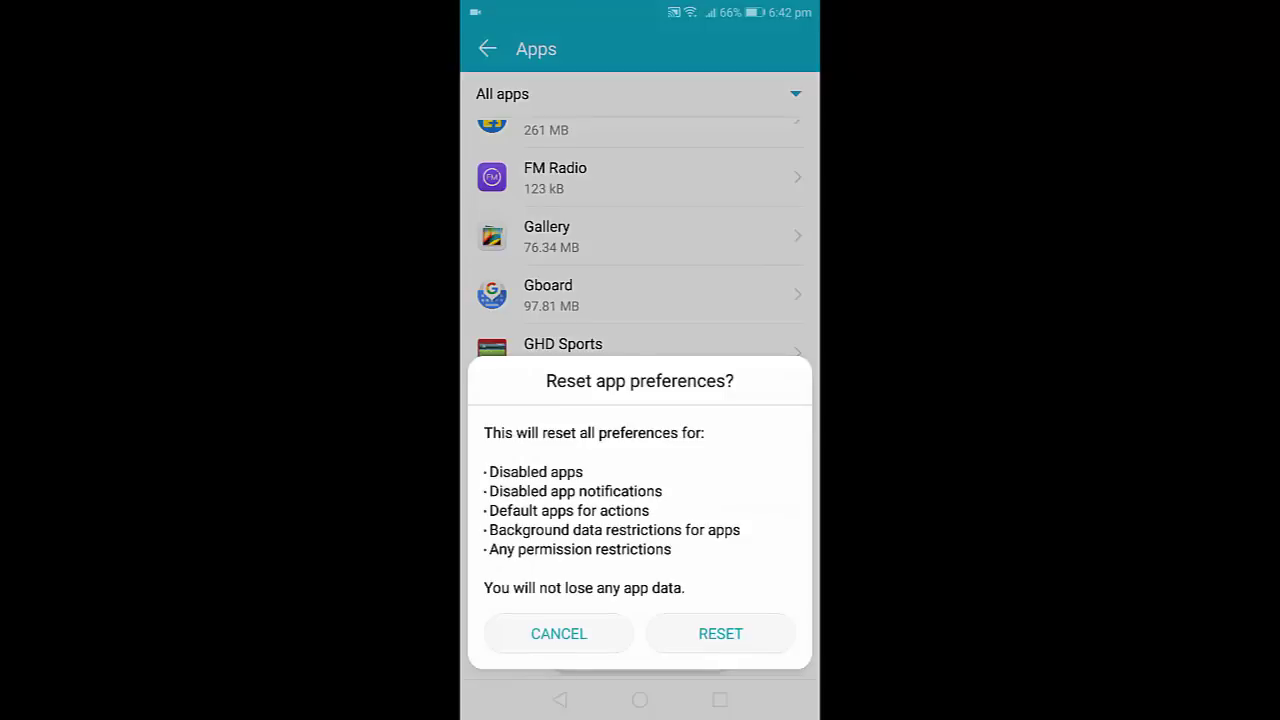
pyautogui.click(720, 633)
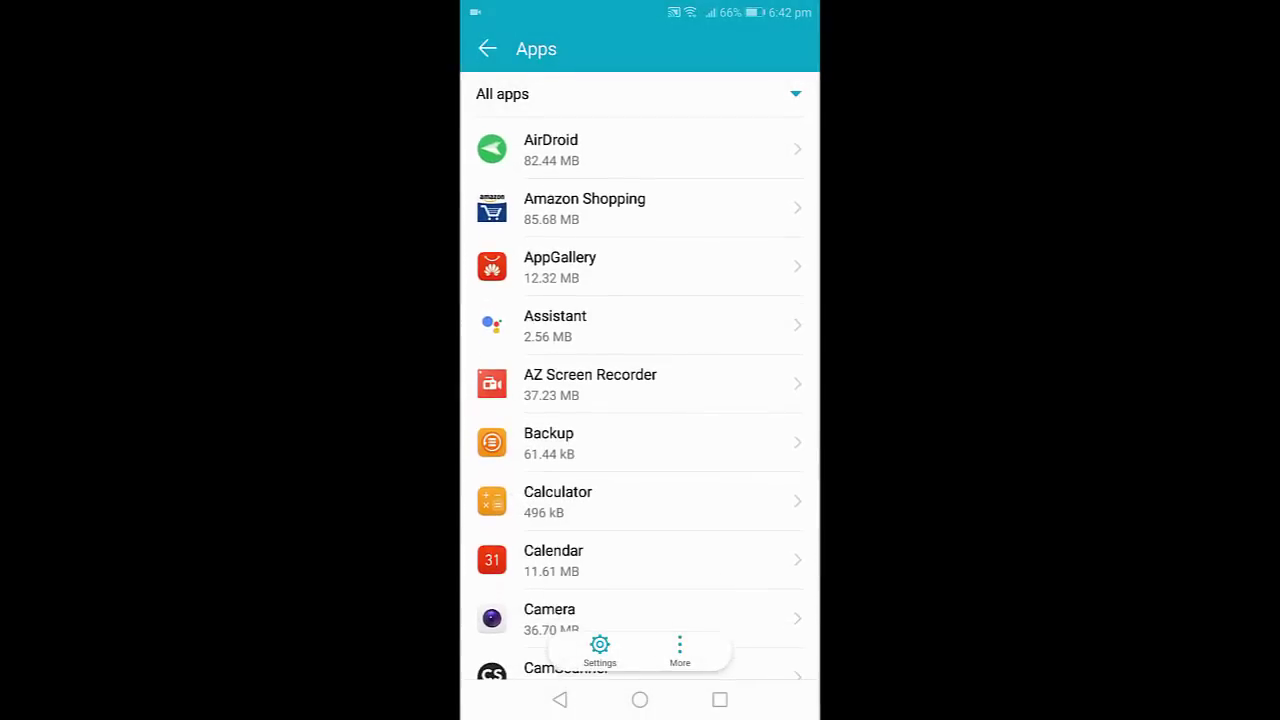
# Step: Empty the Assistant app's cache to 0 B and return to Apps & notifications
pyautogui.click(600, 325)
pyautogui.click(570, 255)
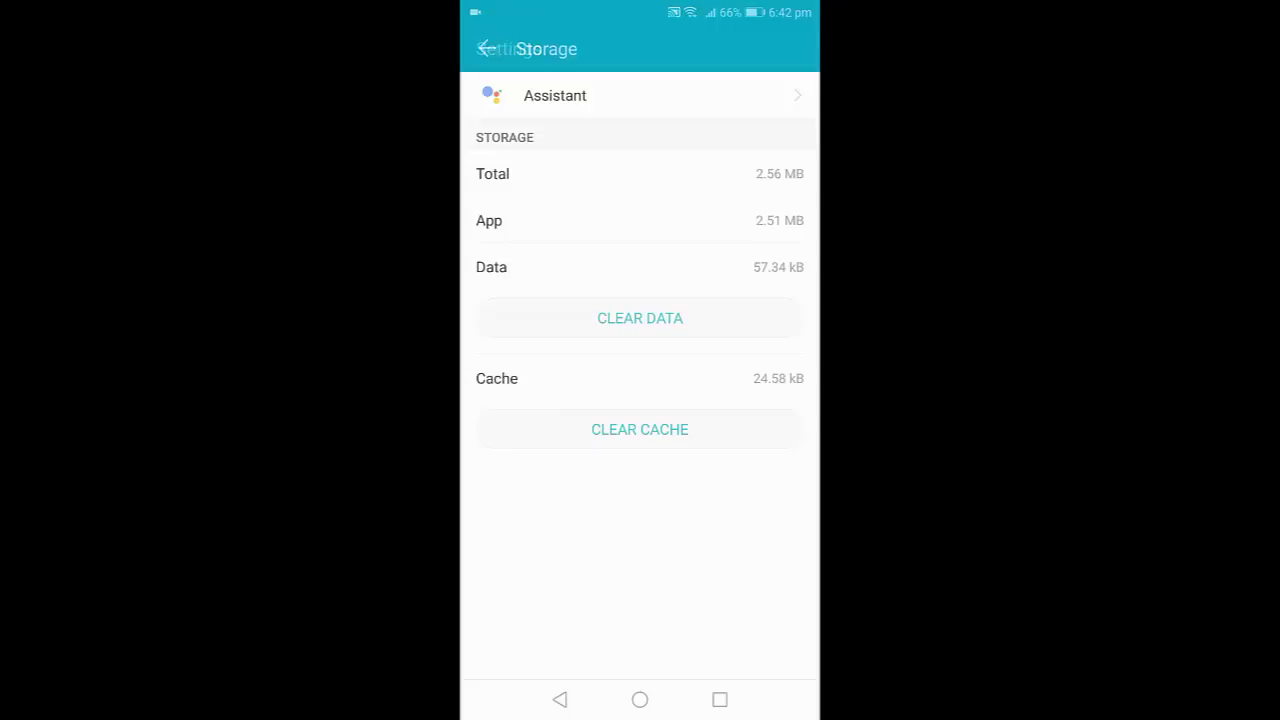
pyautogui.click(640, 429)
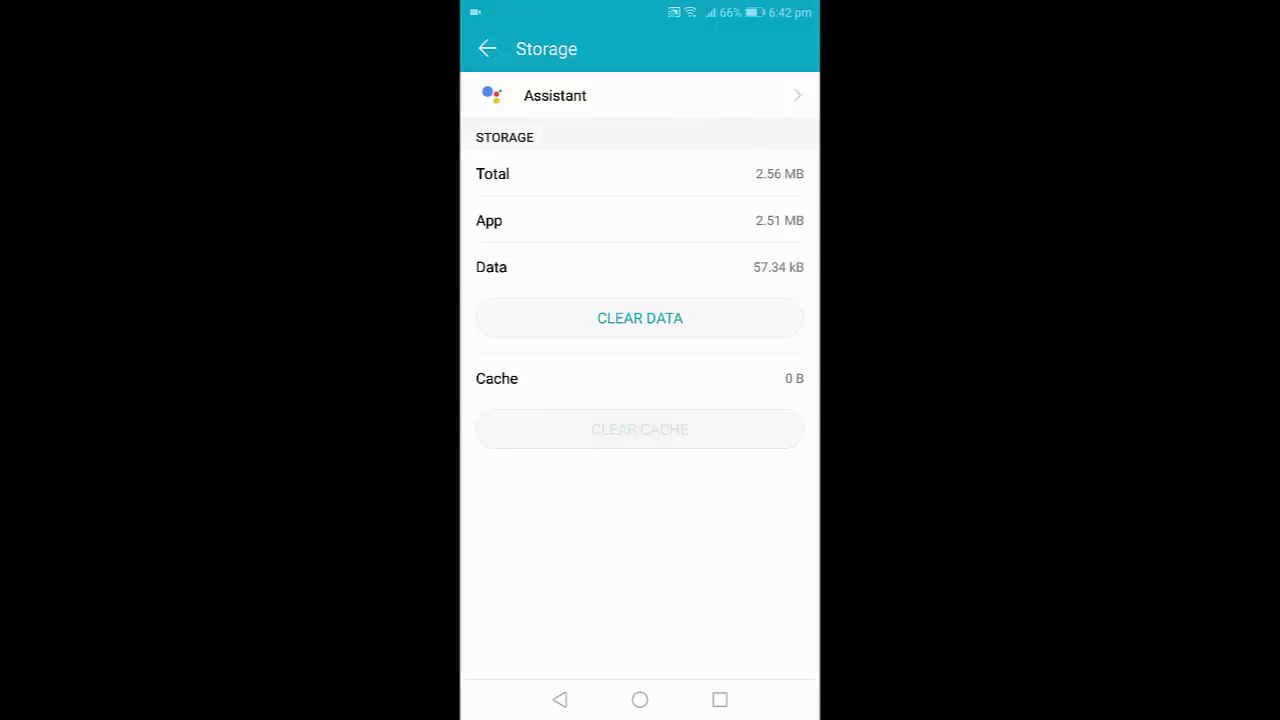
pyautogui.click(560, 699)
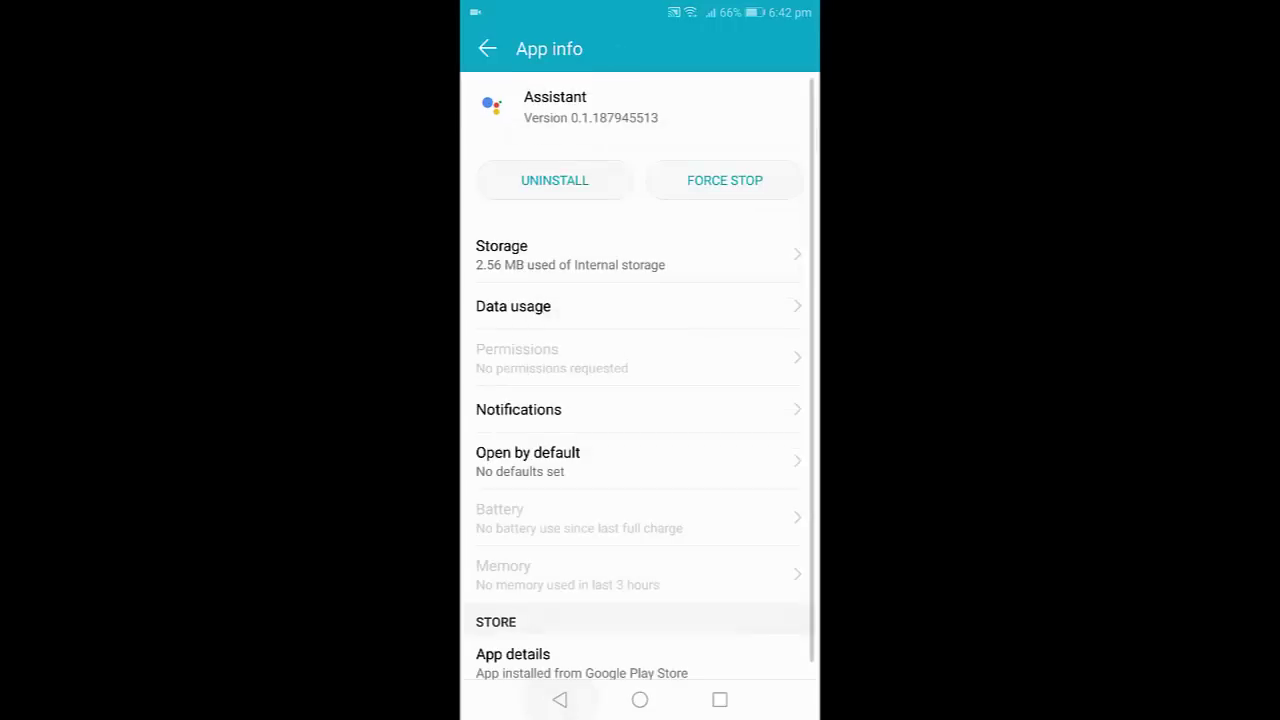
pyautogui.scroll(-1, 640, 376)
pyautogui.click(560, 699)
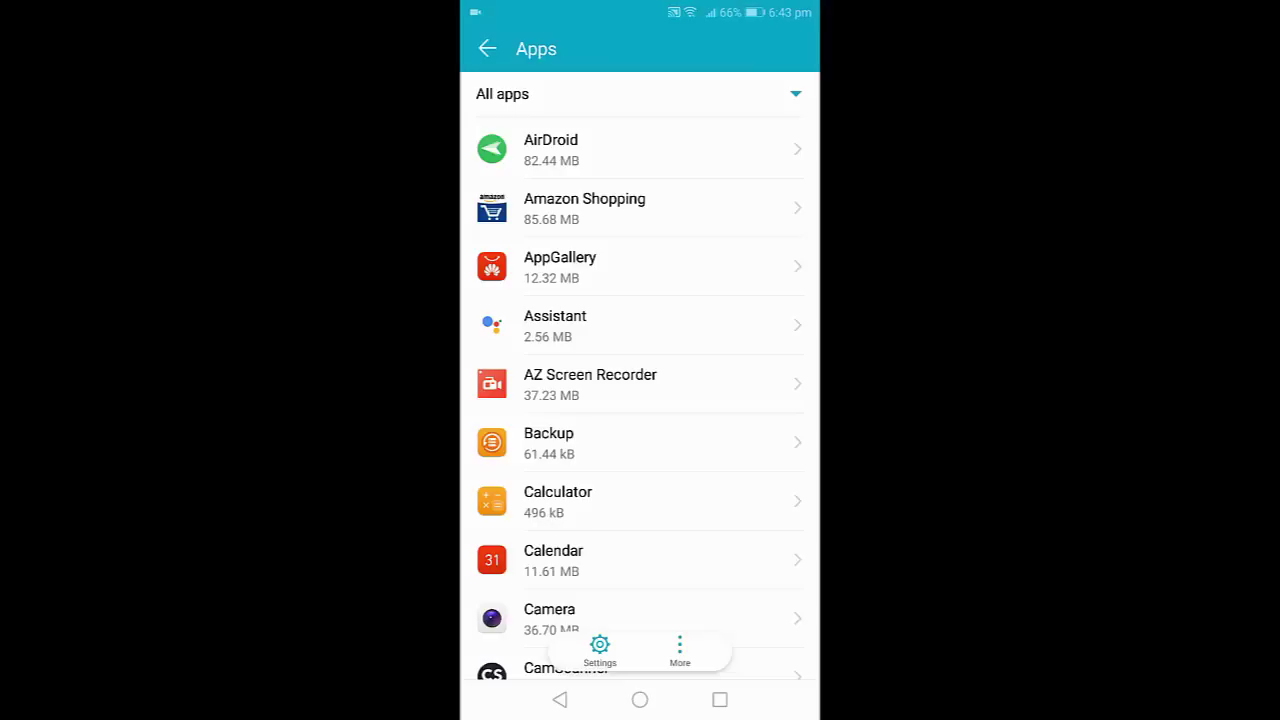
pyautogui.click(560, 699)
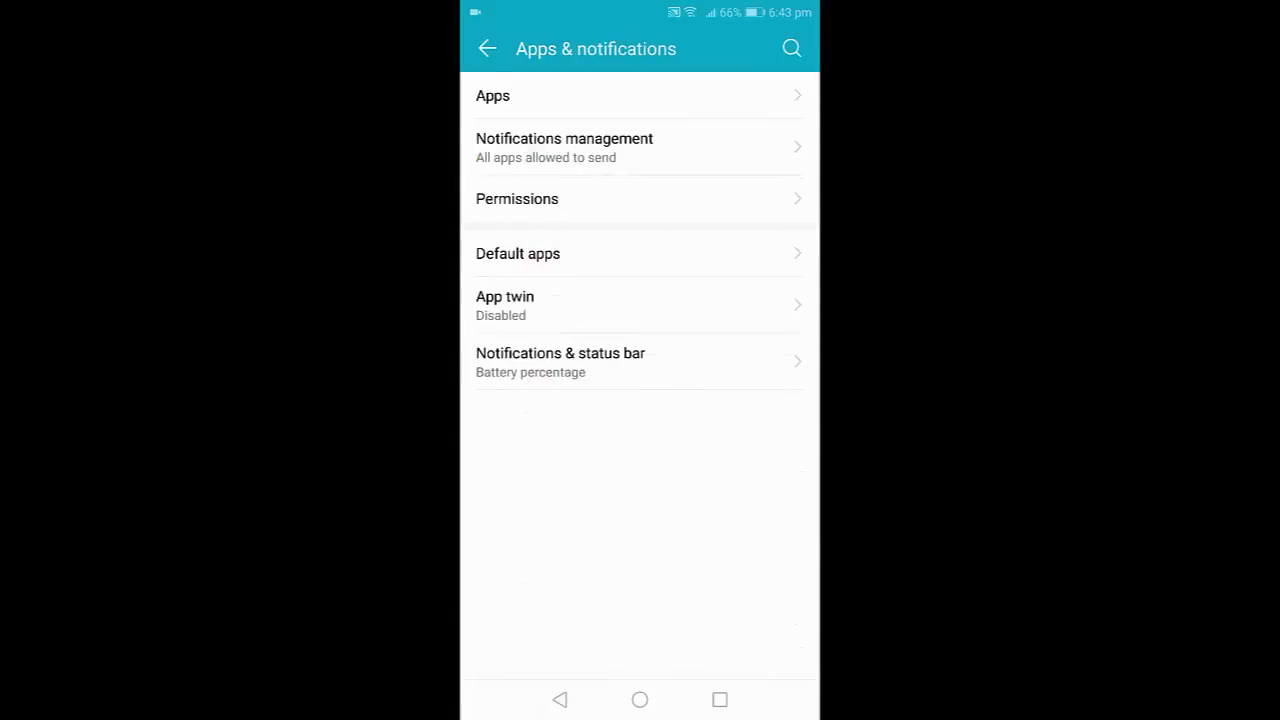
# Step: From the first home screen, open Search activity via the Google app's More menu
pyautogui.click(560, 699)
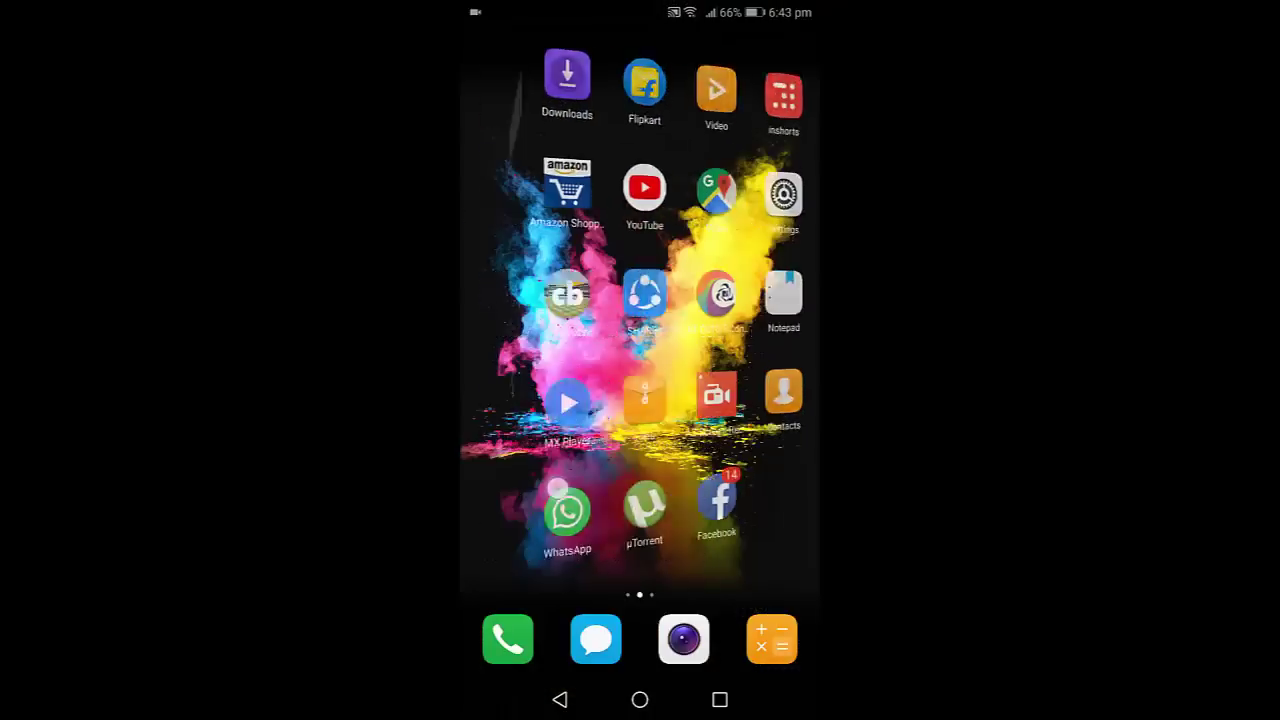
pyautogui.moveTo(540, 340); pyautogui.dragTo(760, 340)
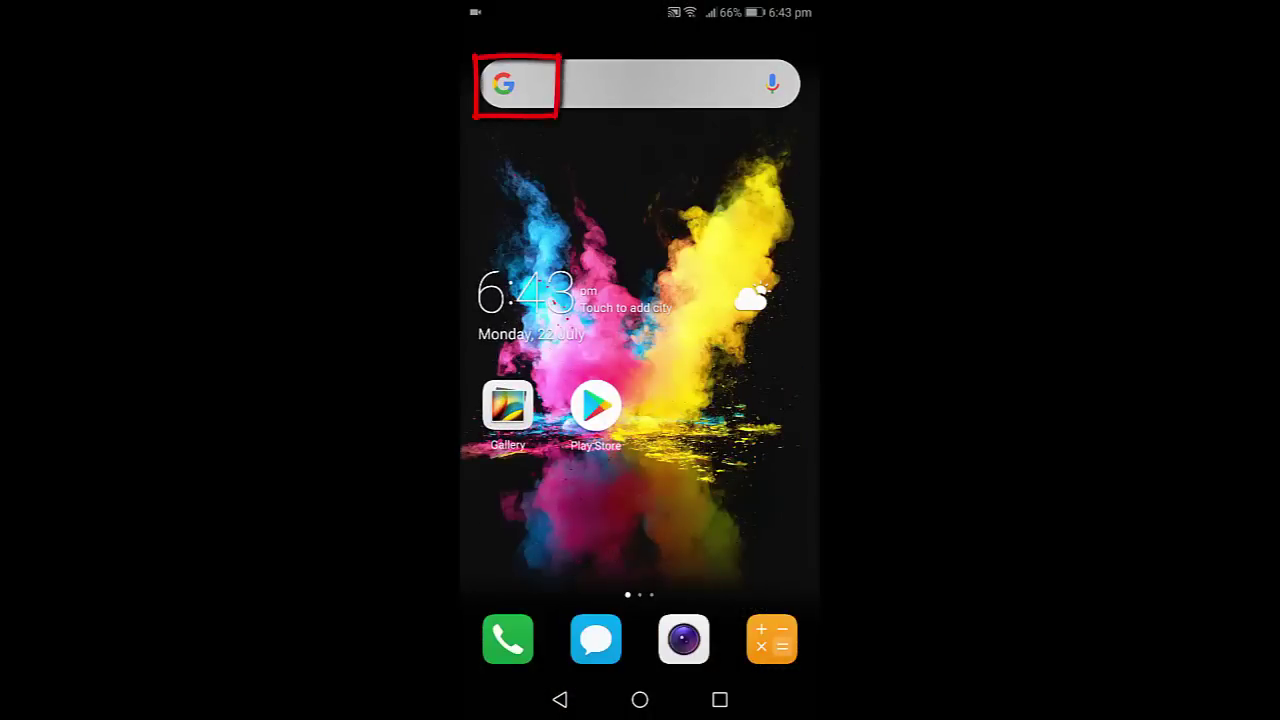
pyautogui.click(508, 86)
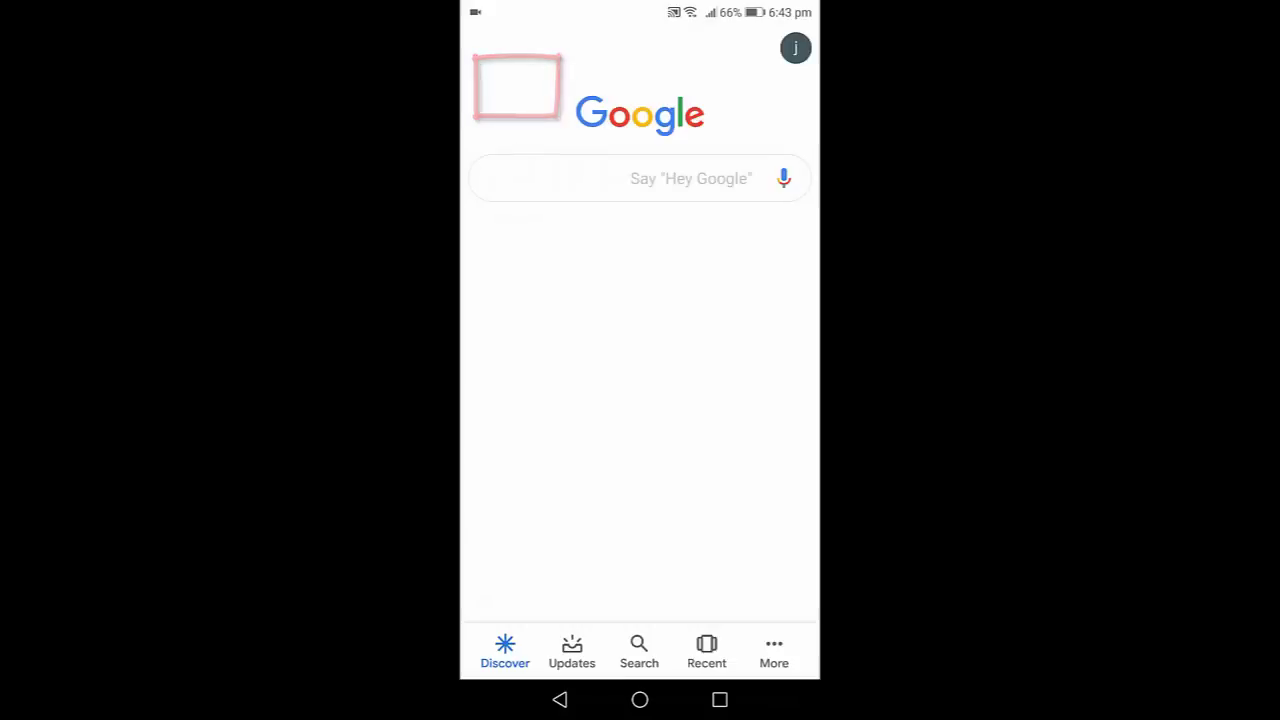
pyautogui.click(774, 652)
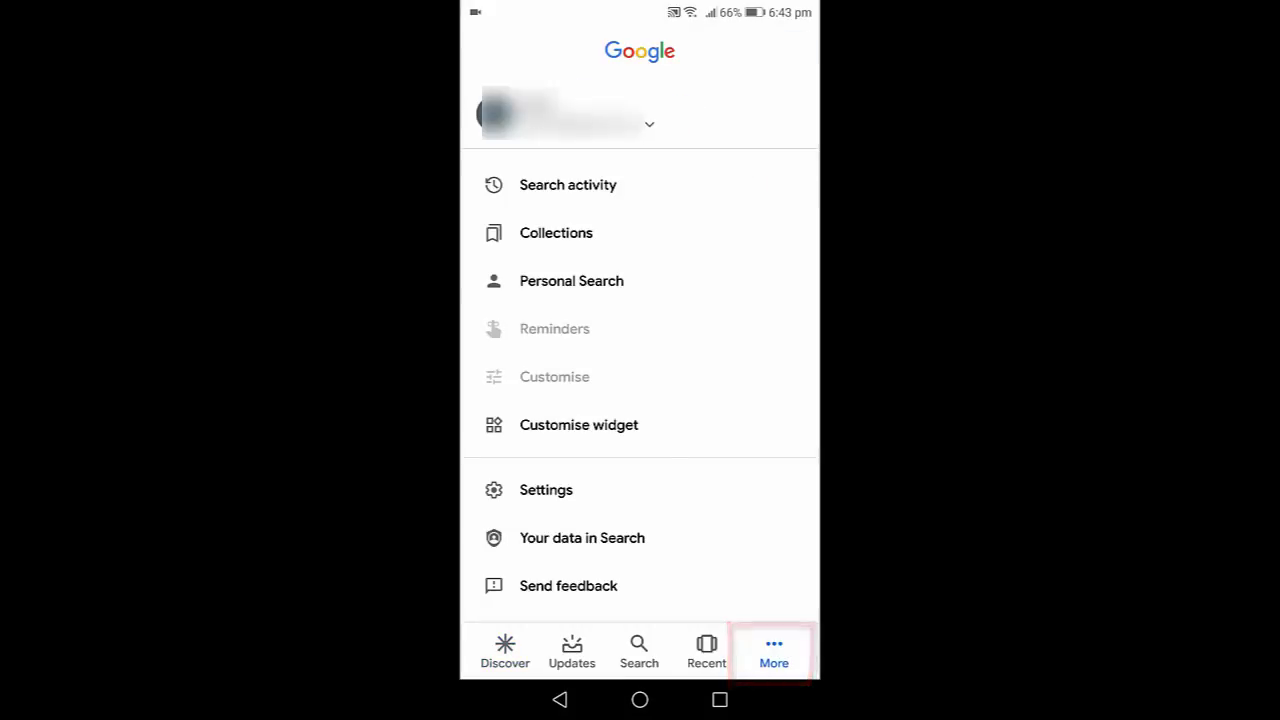
pyautogui.click(568, 185)
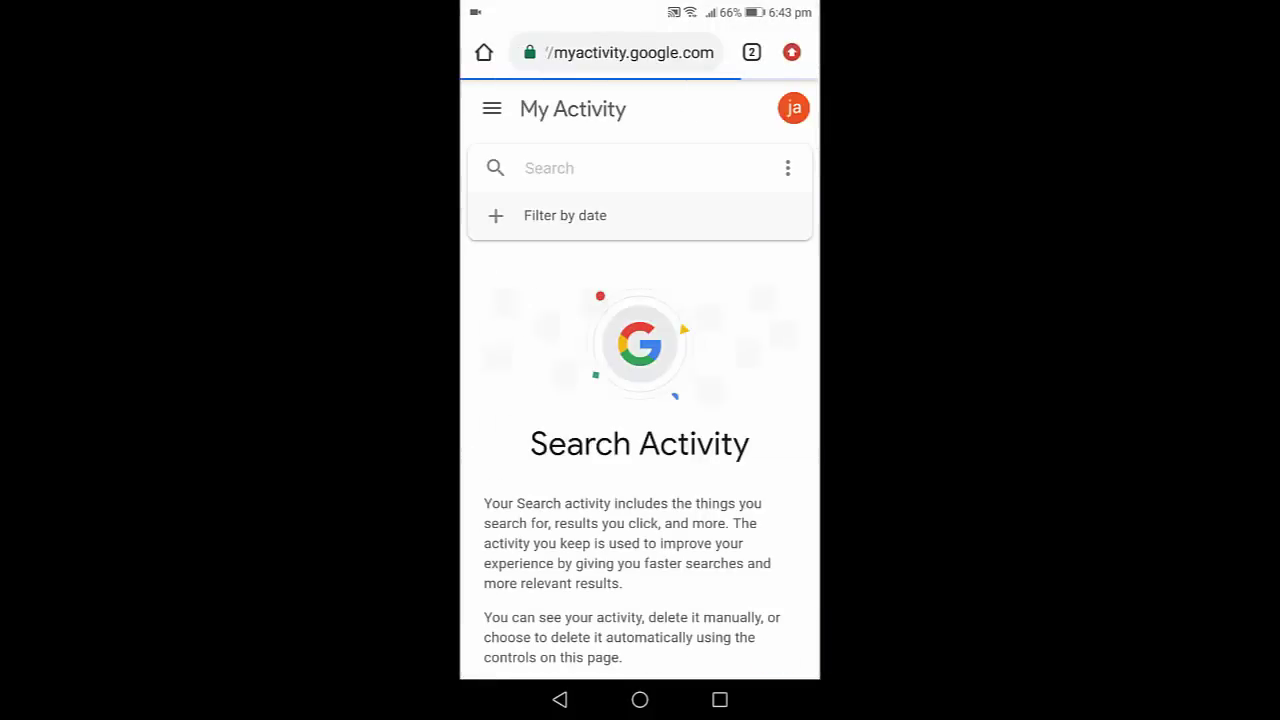
# Step: Delete My Activity search history for the custom range July 2 to July 22
pyautogui.moveTo(500, 556); pyautogui.dragTo(508, 508)
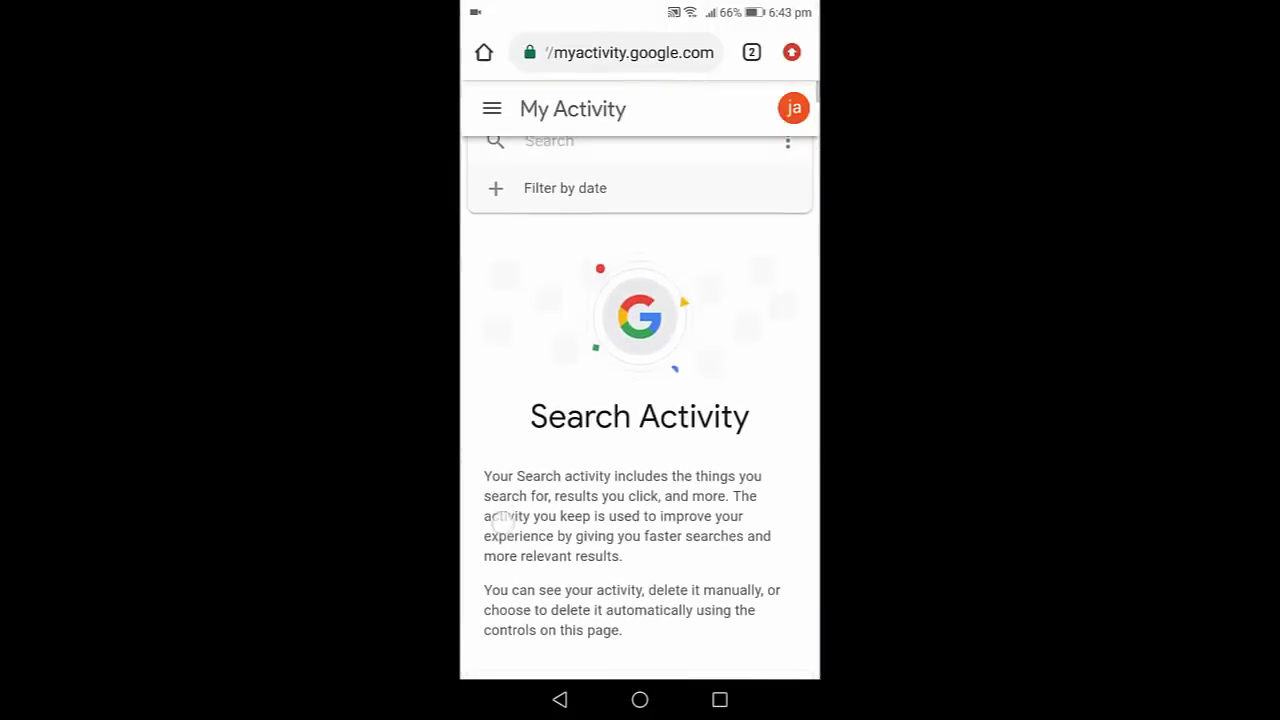
pyautogui.click(787, 165)
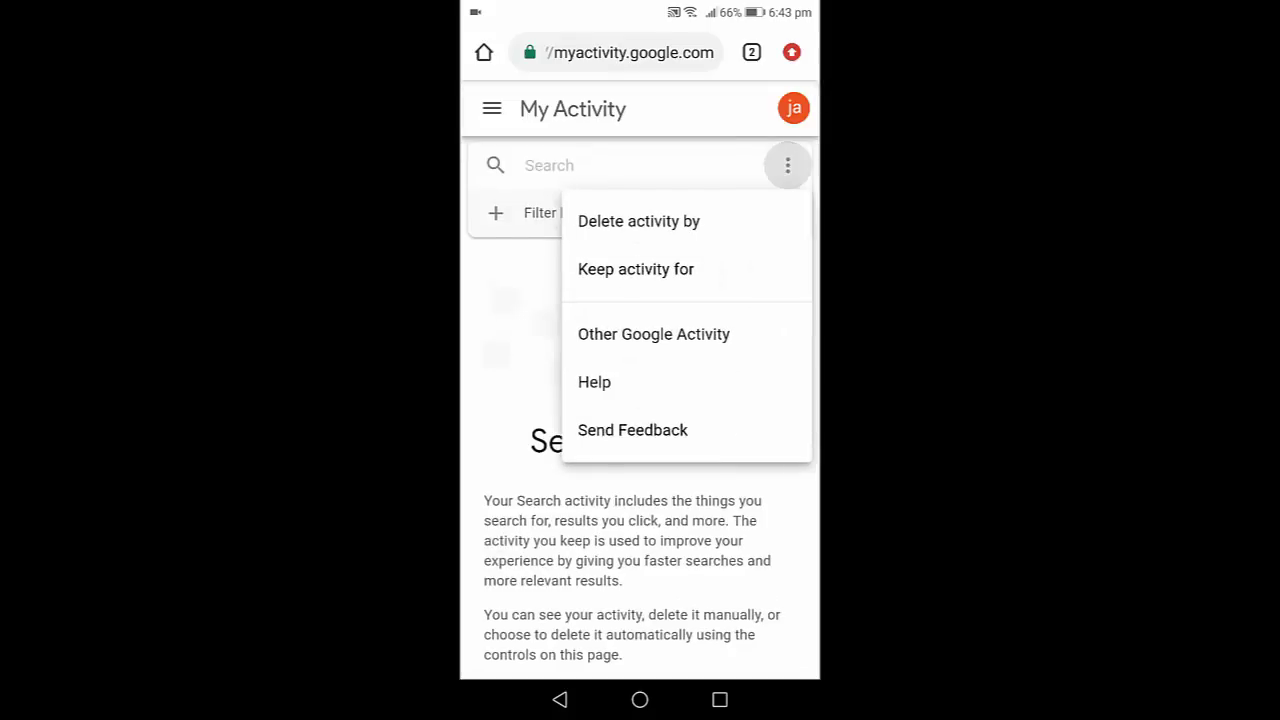
pyautogui.click(691, 237)
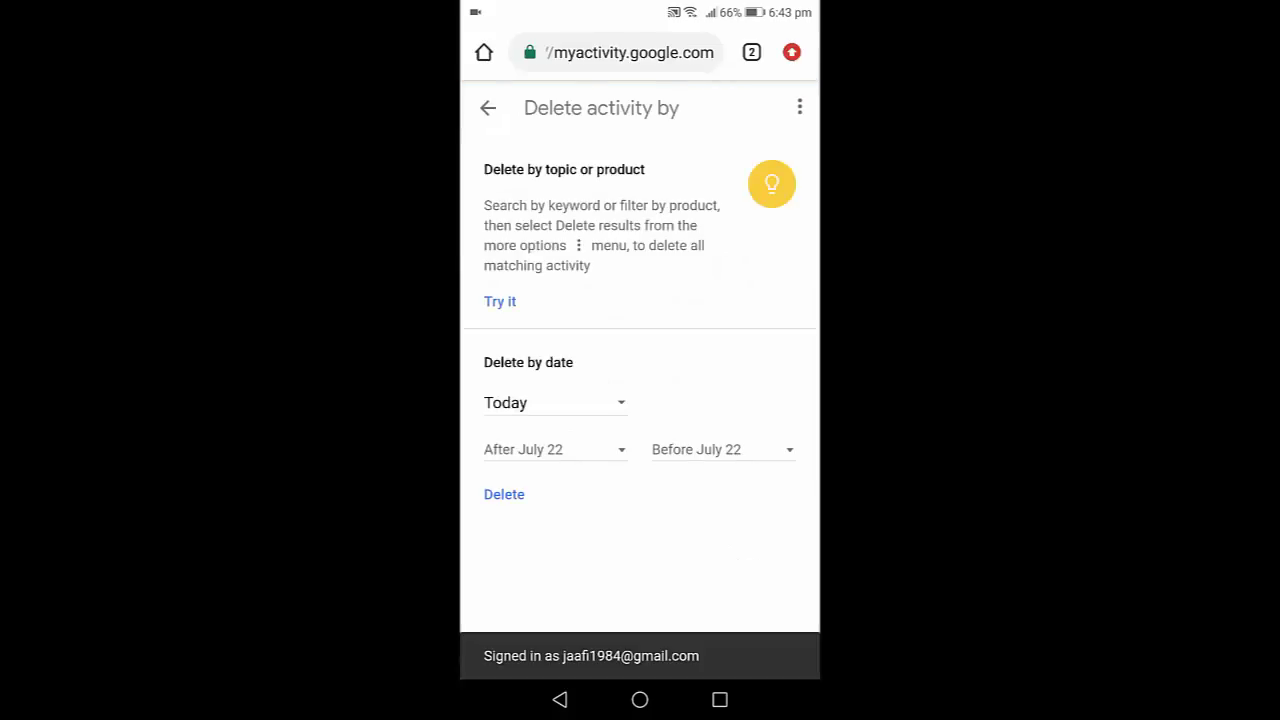
pyautogui.click(523, 449)
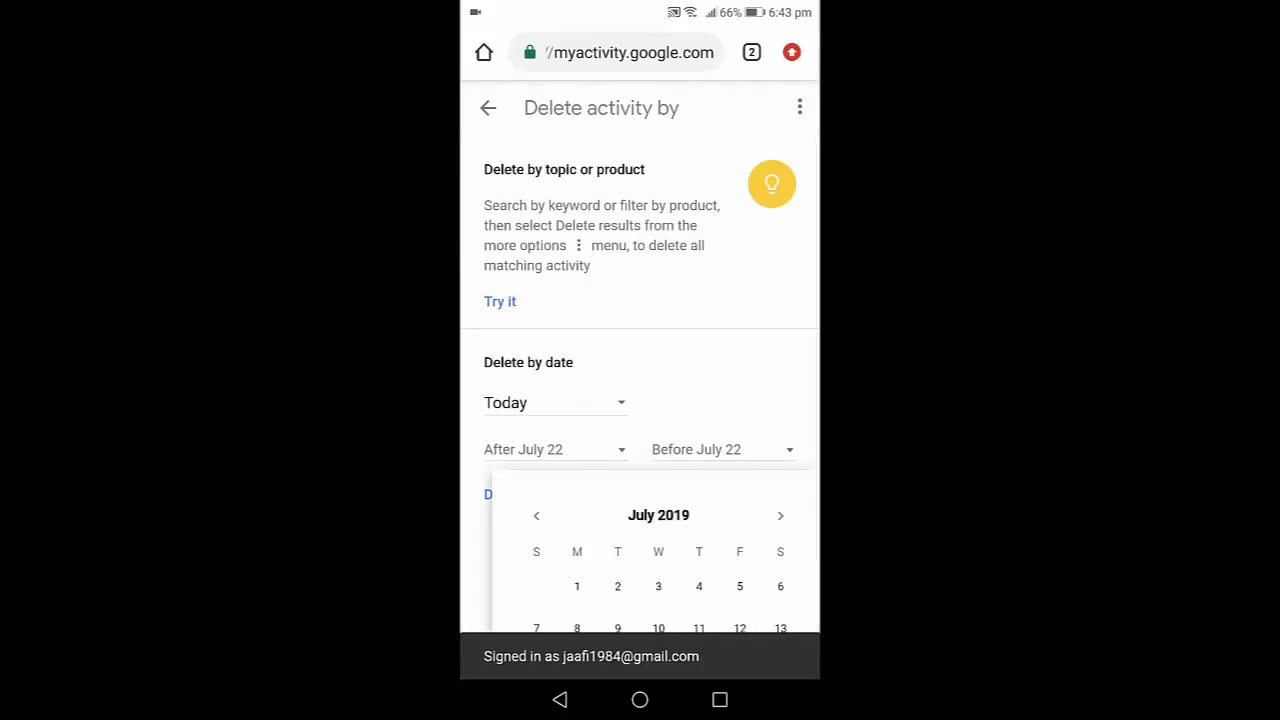
pyautogui.click(617, 586)
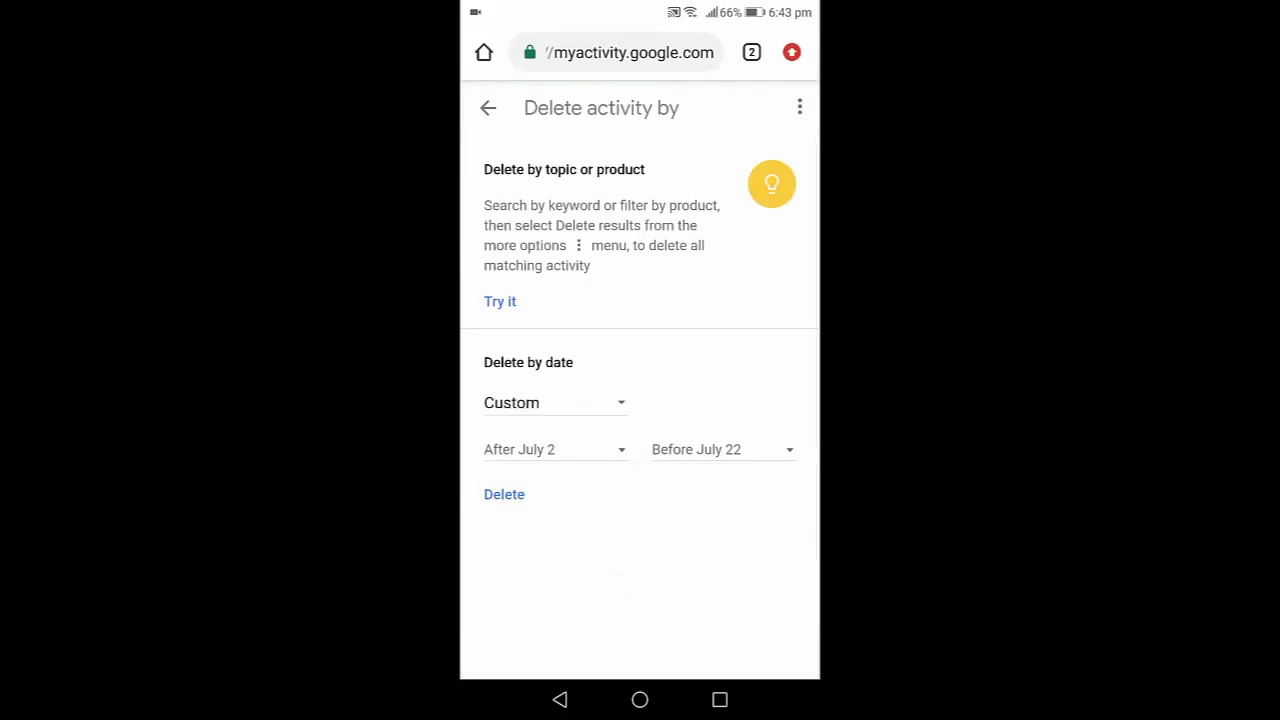
pyautogui.click(498, 493)
pyautogui.click(742, 609)
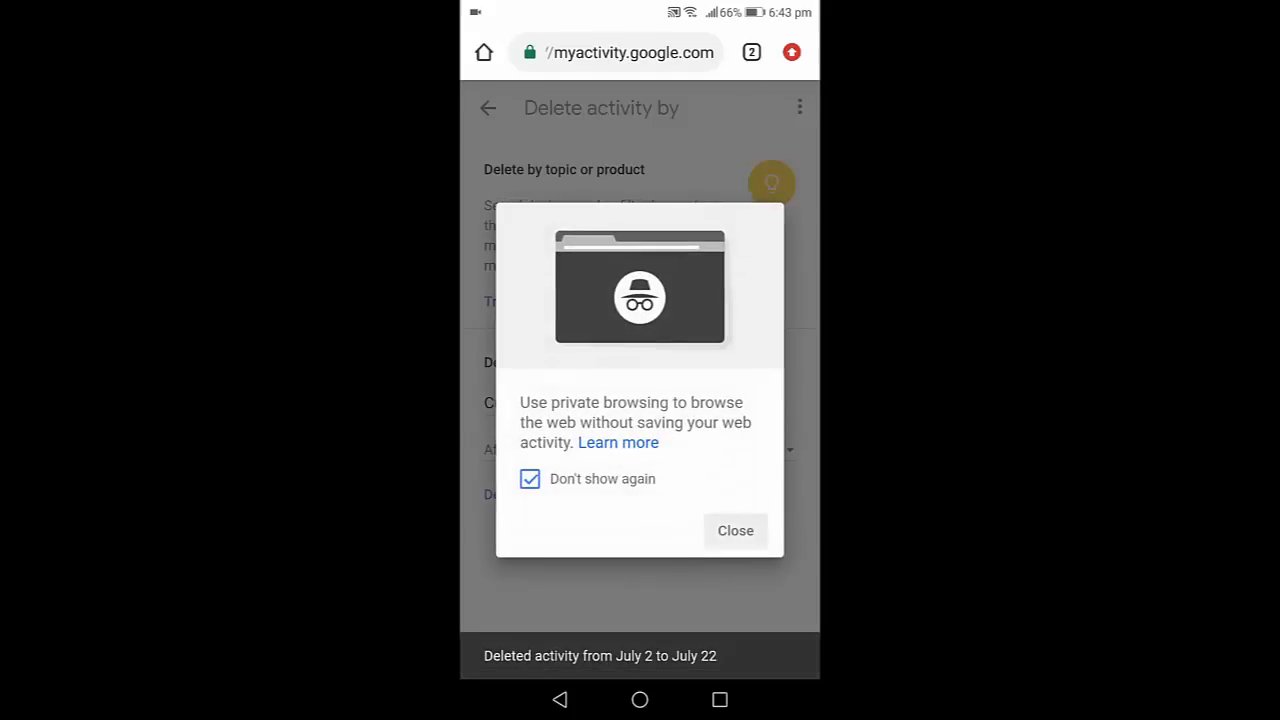
pyautogui.click(735, 530)
pyautogui.click(556, 700)
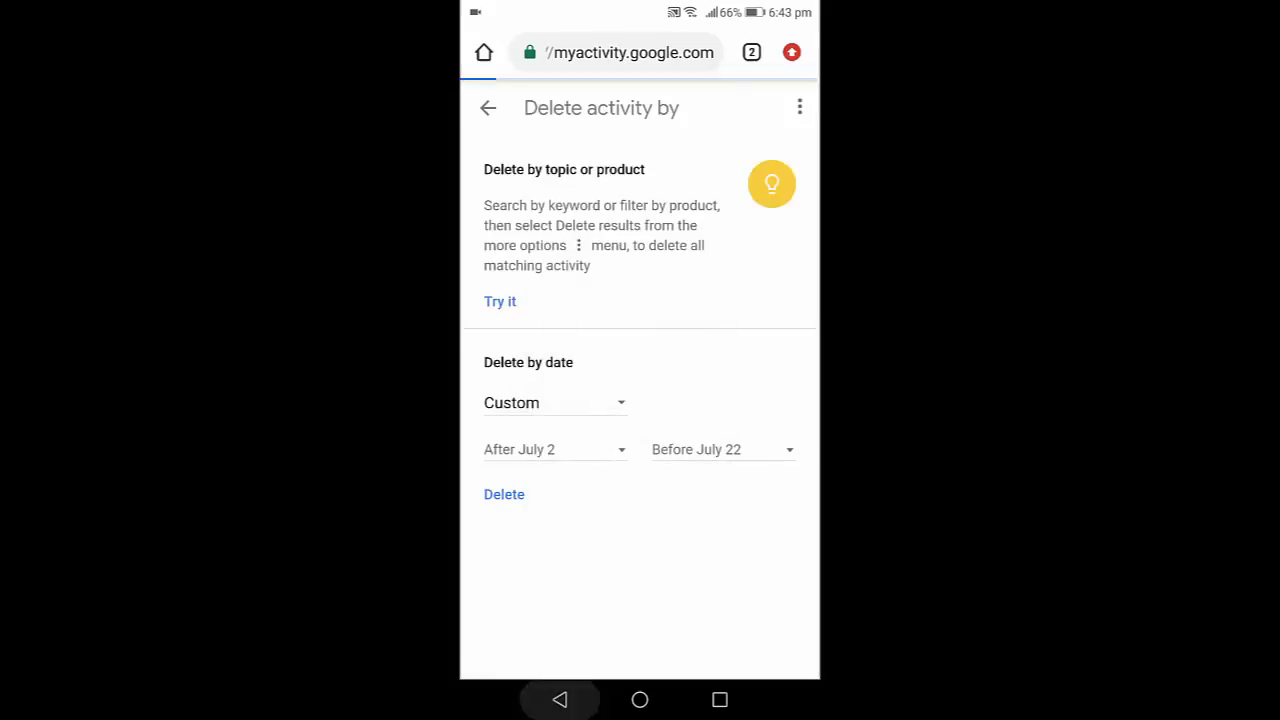
# Step: Review the Google app's General settings toggles for autocomplete, Discover and offline search retry
pyautogui.click(555, 704)
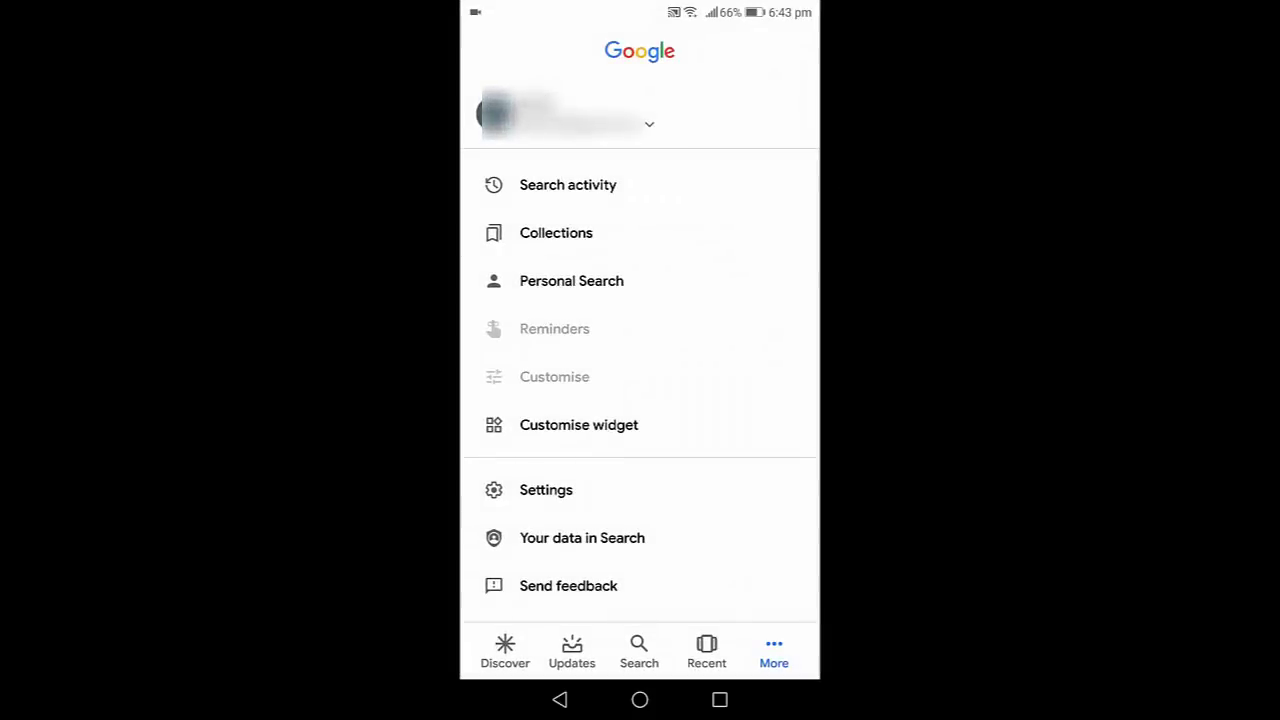
pyautogui.click(544, 497)
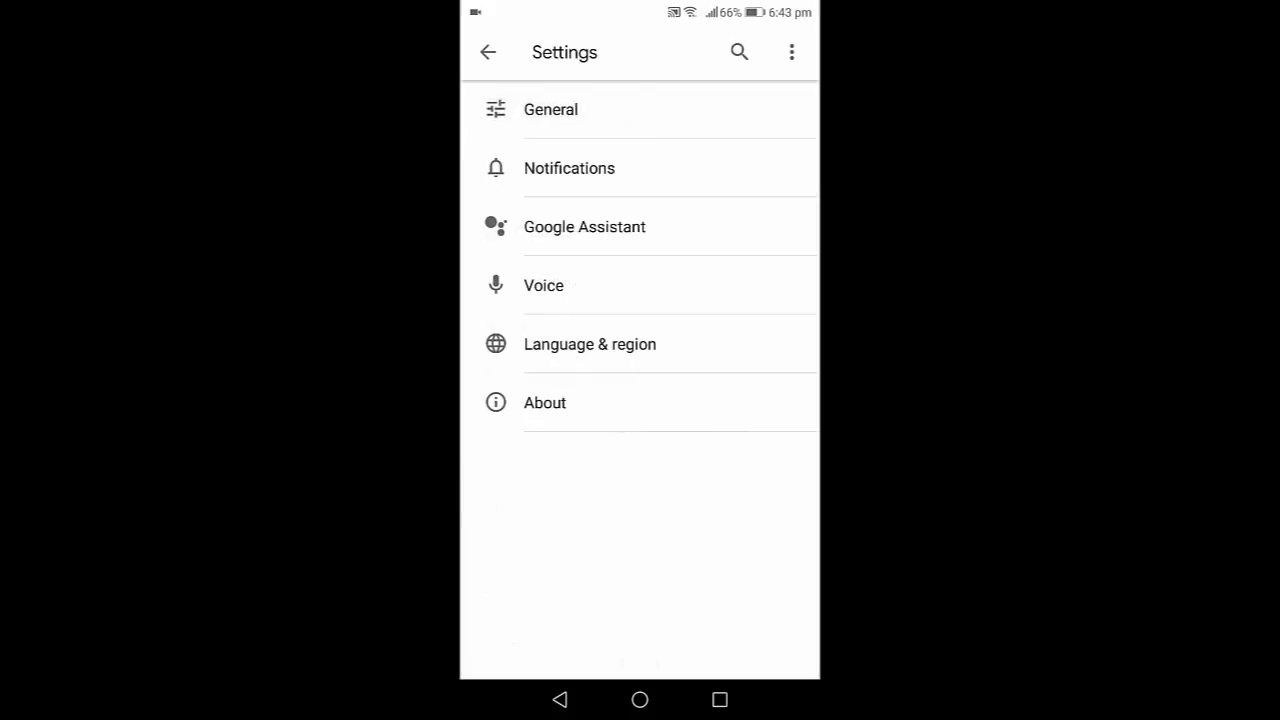
pyautogui.click(737, 114)
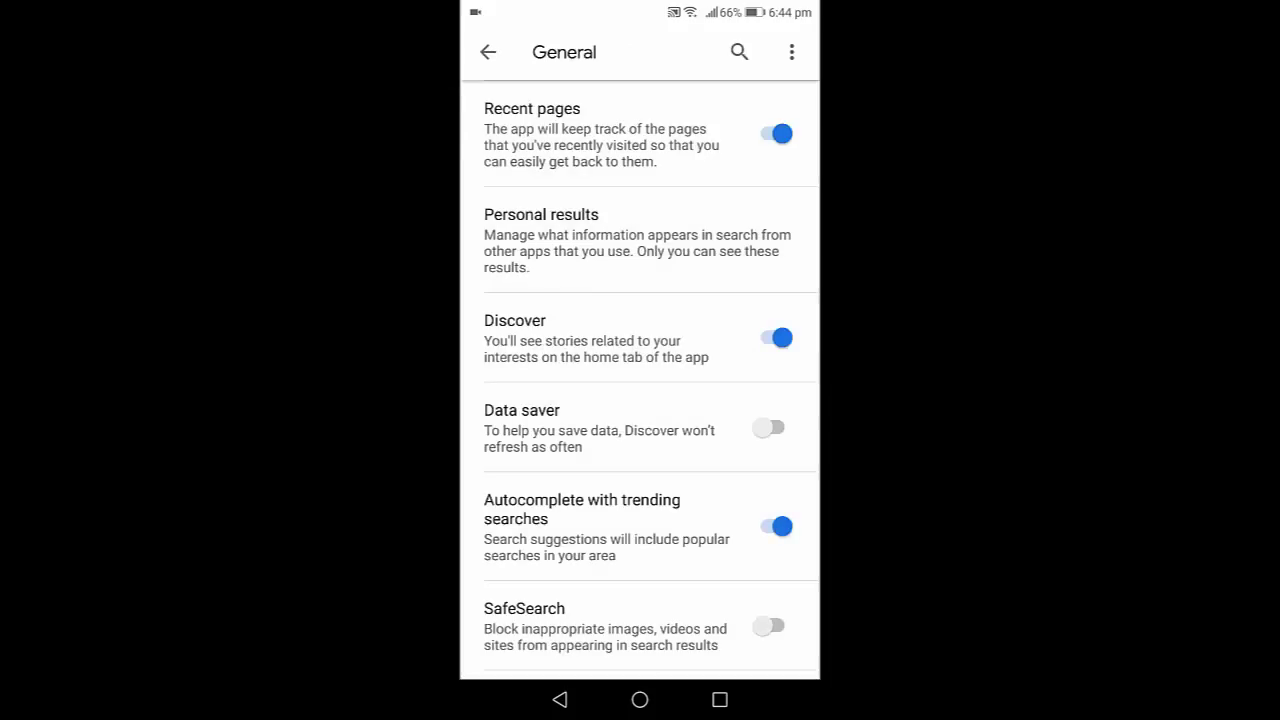
pyautogui.moveTo(509, 557); pyautogui.dragTo(509, 220)
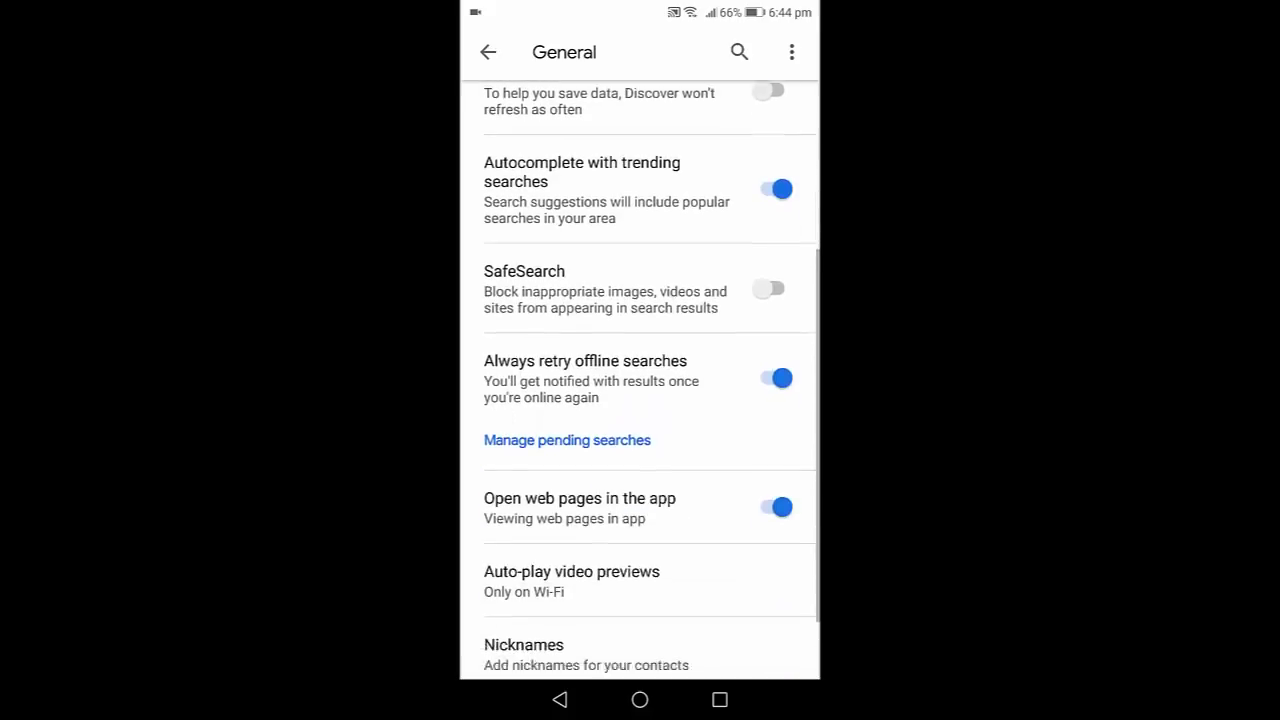
pyautogui.click(560, 700)
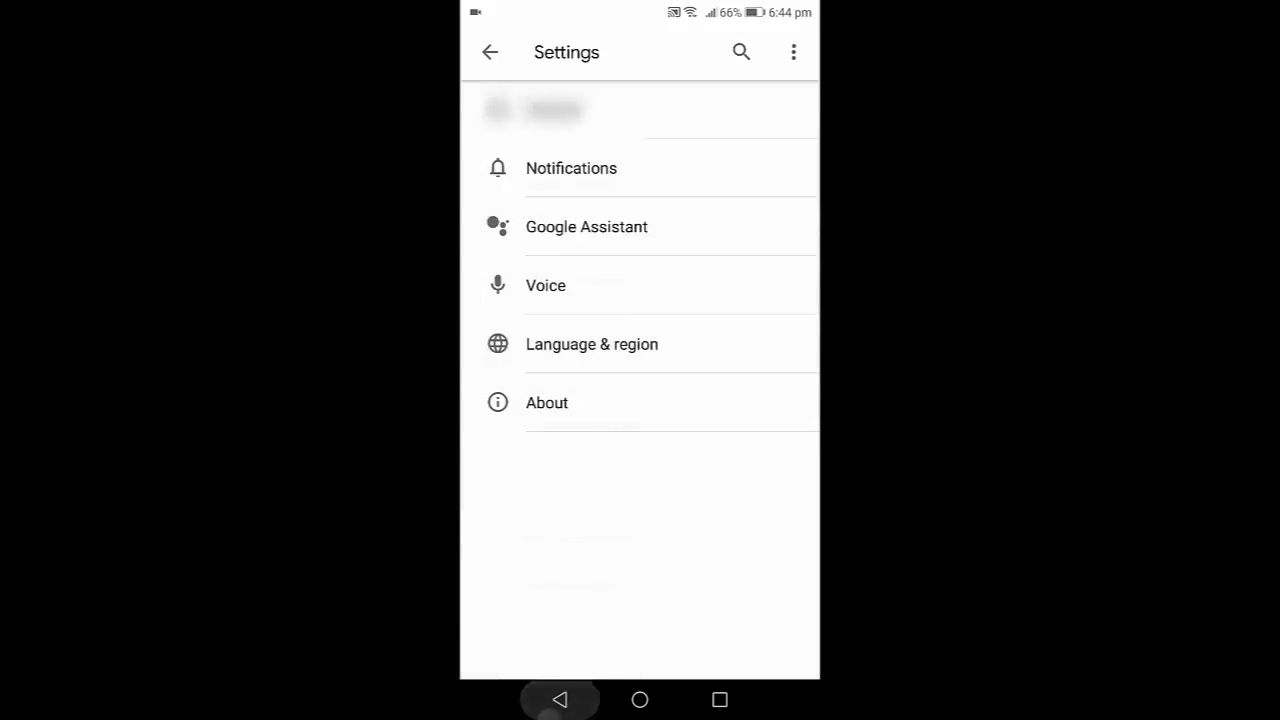
# Step: Launch Chrome from the app pages and view then close its browsing History
pyautogui.click(560, 700)
pyautogui.click(560, 700)
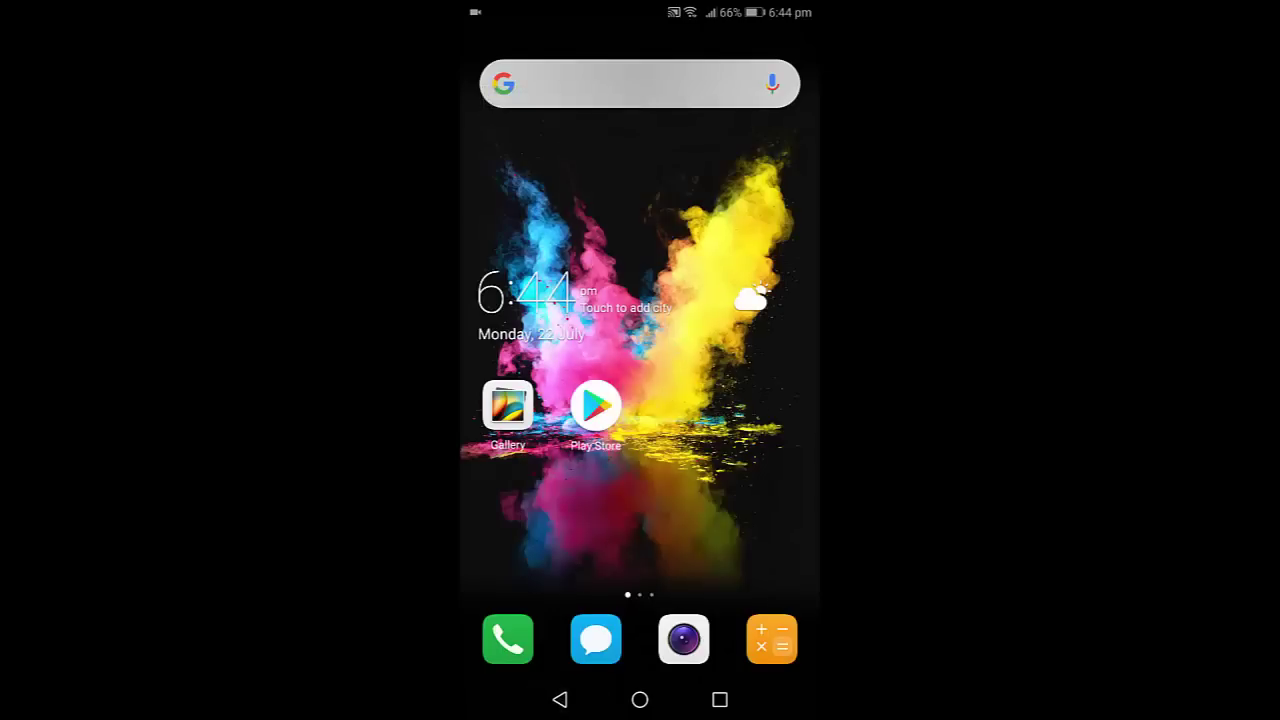
pyautogui.moveTo(740, 500); pyautogui.dragTo(540, 510)
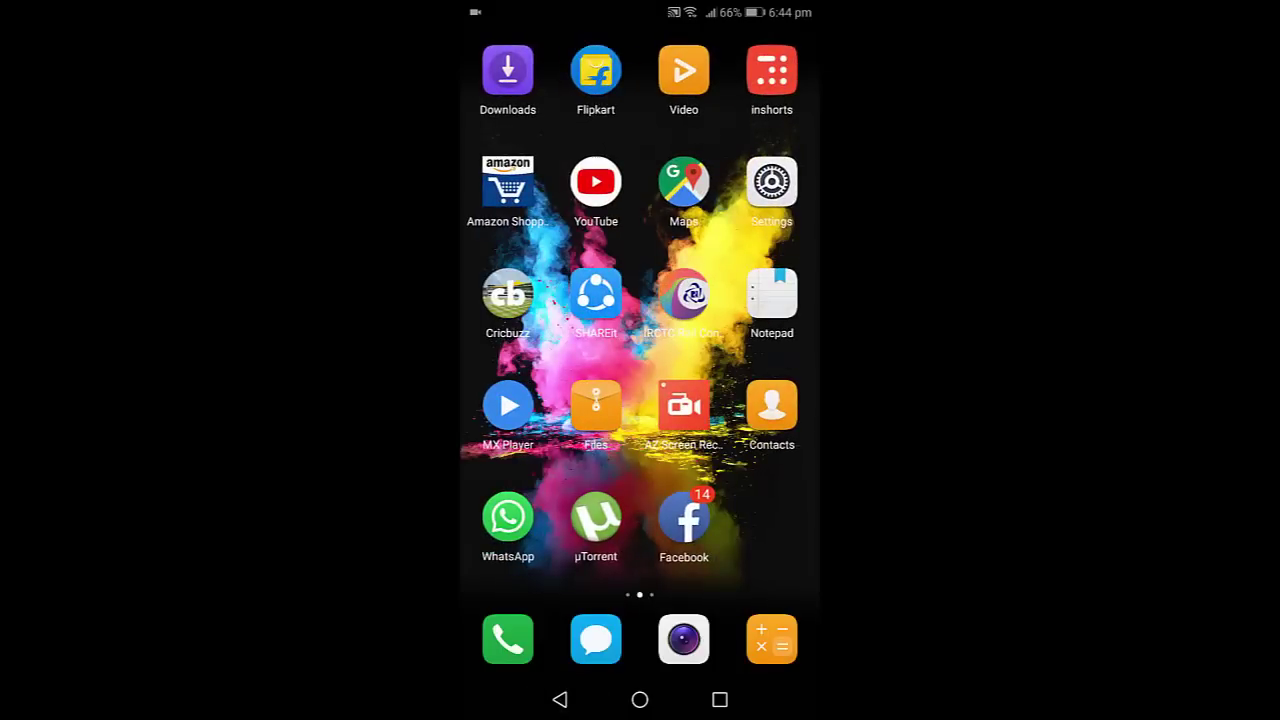
pyautogui.moveTo(740, 500); pyautogui.dragTo(540, 510)
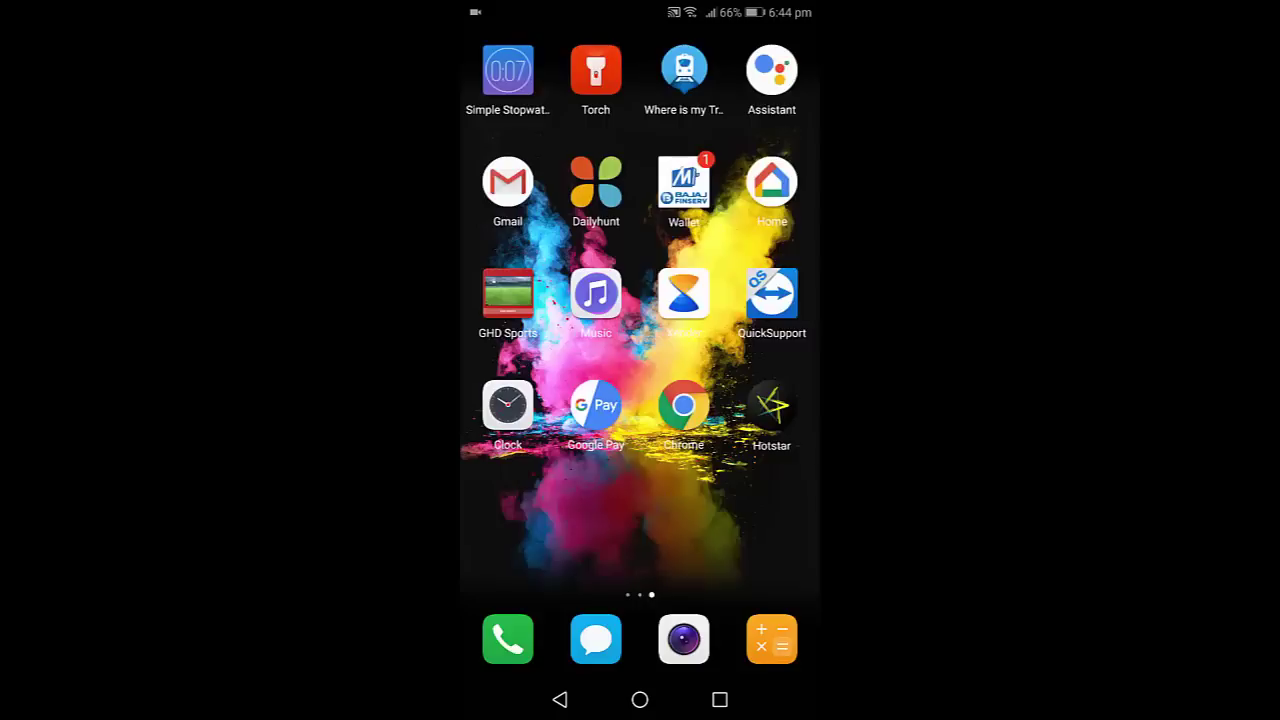
pyautogui.click(683, 405)
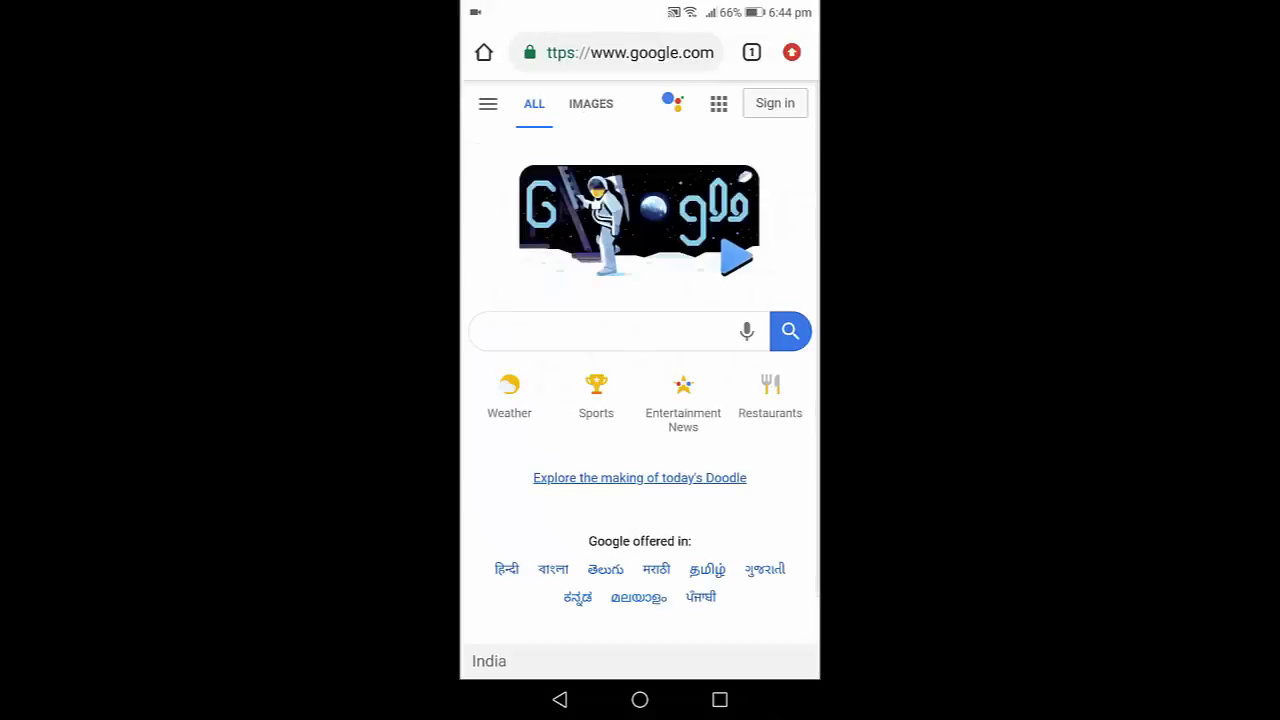
pyautogui.click(791, 52)
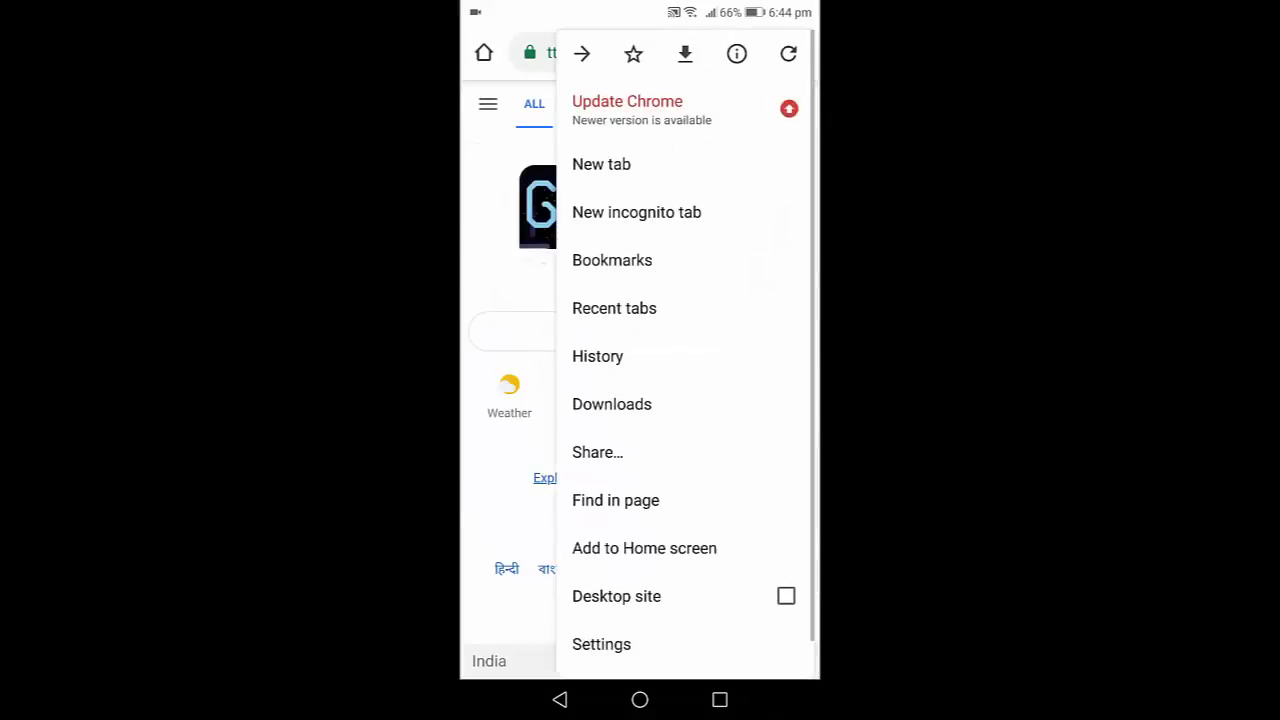
pyautogui.click(628, 364)
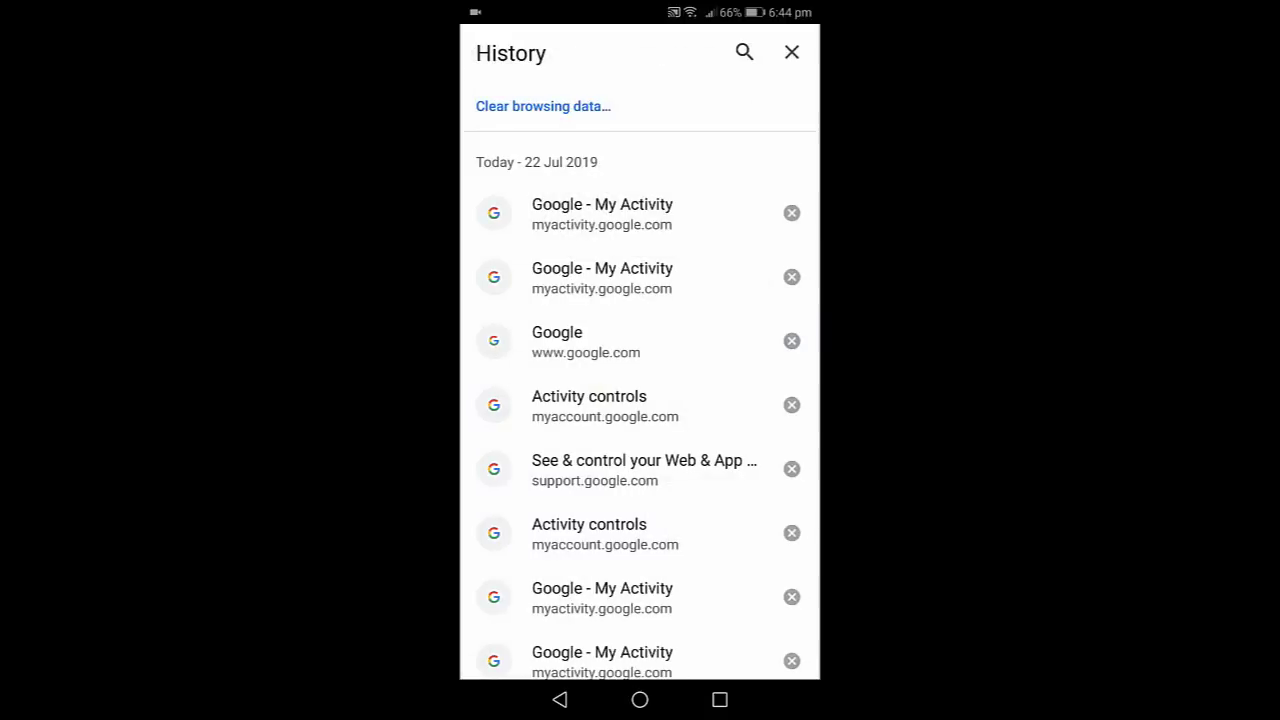
pyautogui.click(791, 52)
# Step: Open Chrome's app info from Settings > Apps & notifications > all apps
pyautogui.click(560, 700)
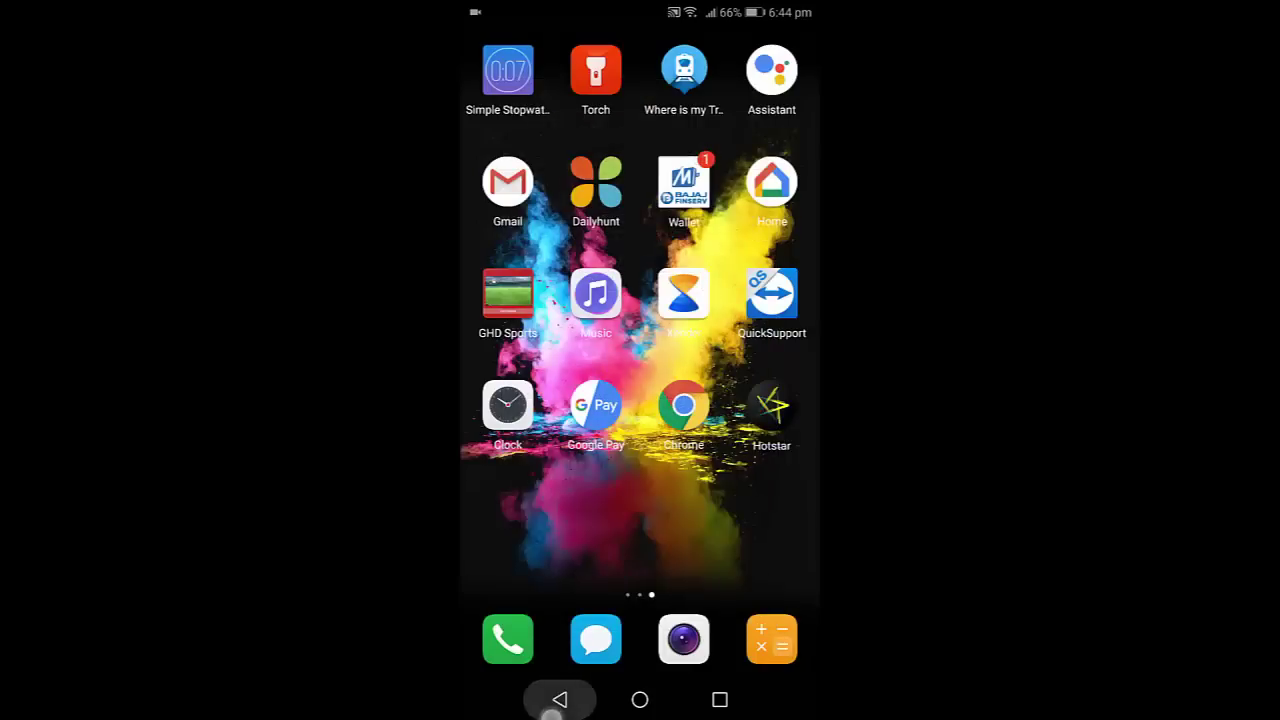
pyautogui.moveTo(760, 400); pyautogui.dragTo(520, 400)
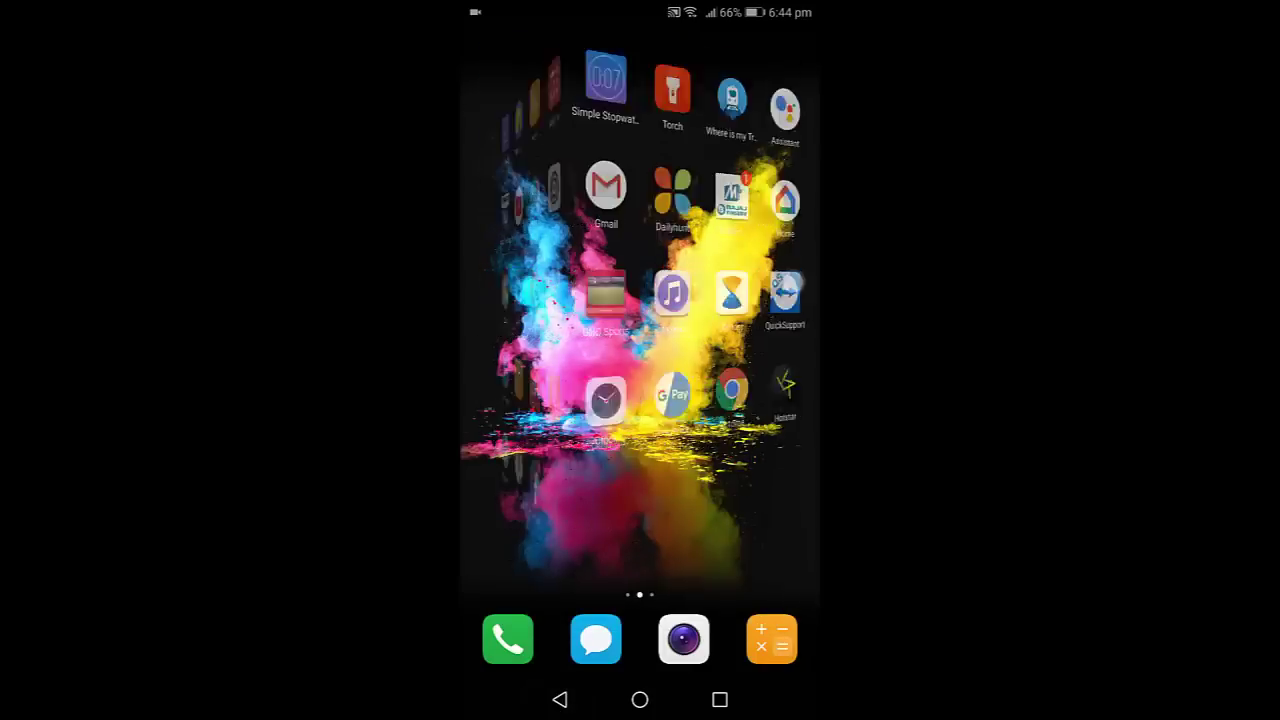
pyautogui.click(771, 177)
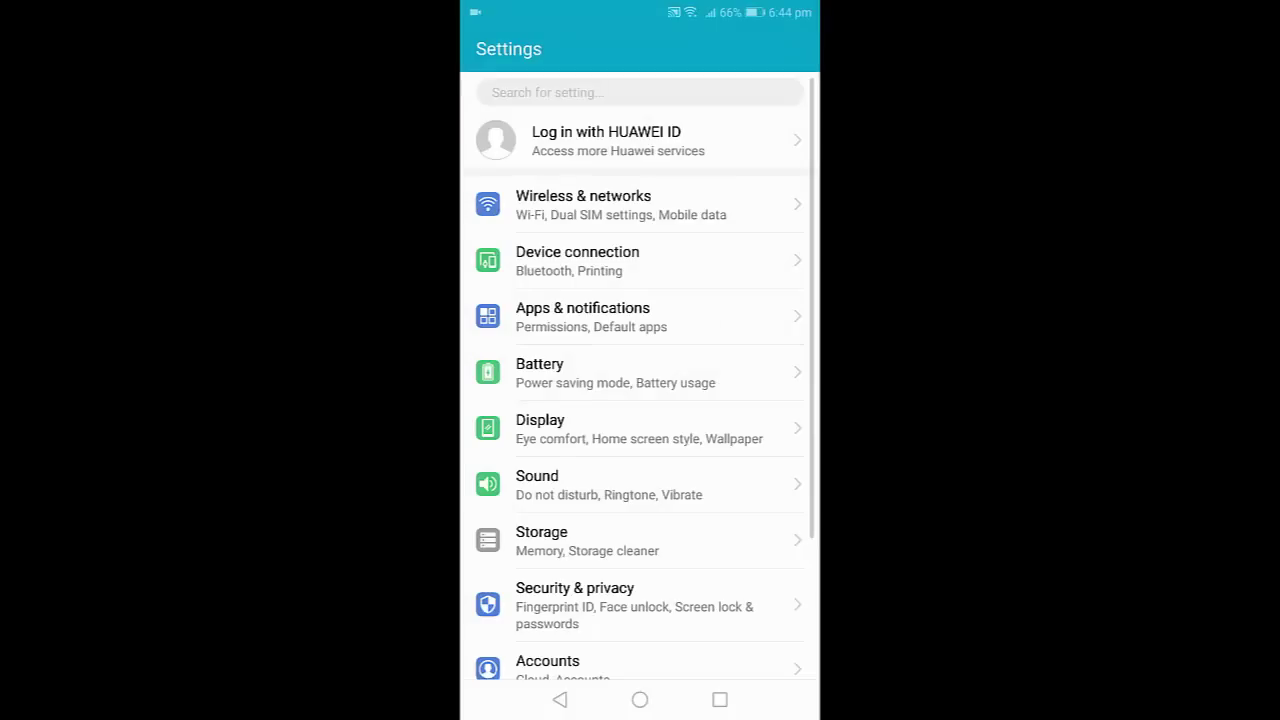
pyautogui.click(640, 316)
pyautogui.click(560, 94)
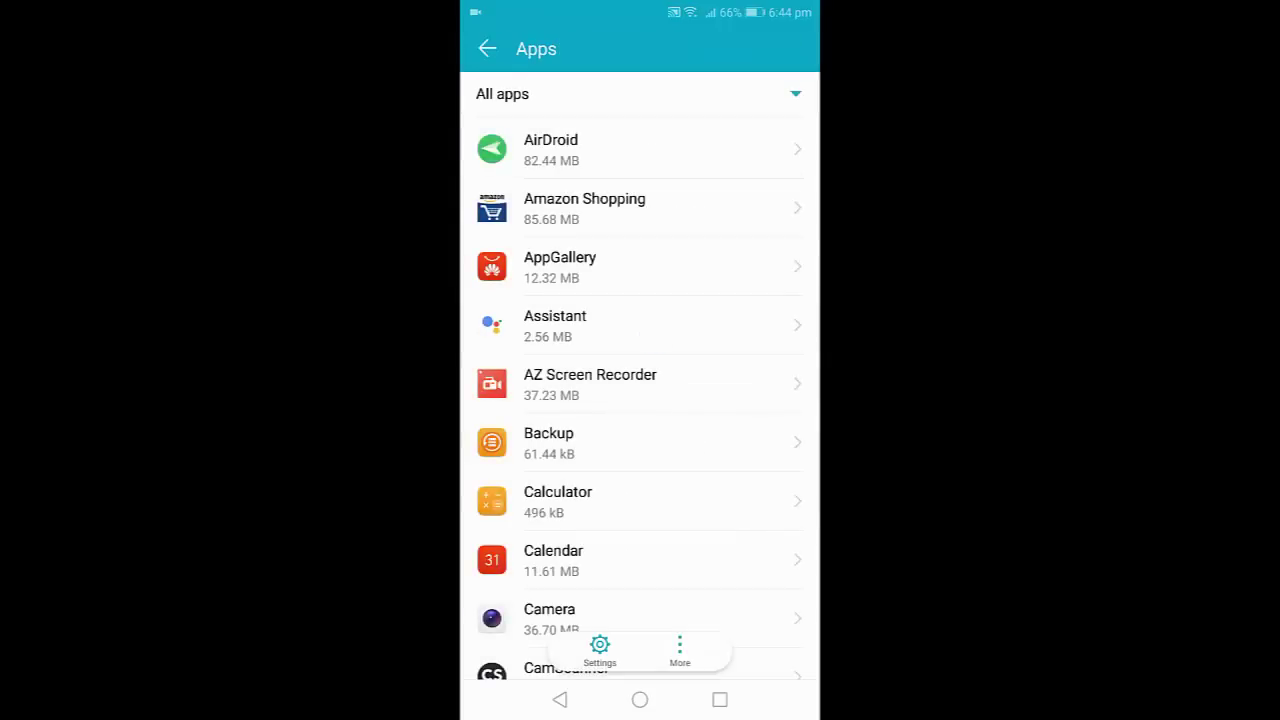
pyautogui.scroll(-5, 640, 400)
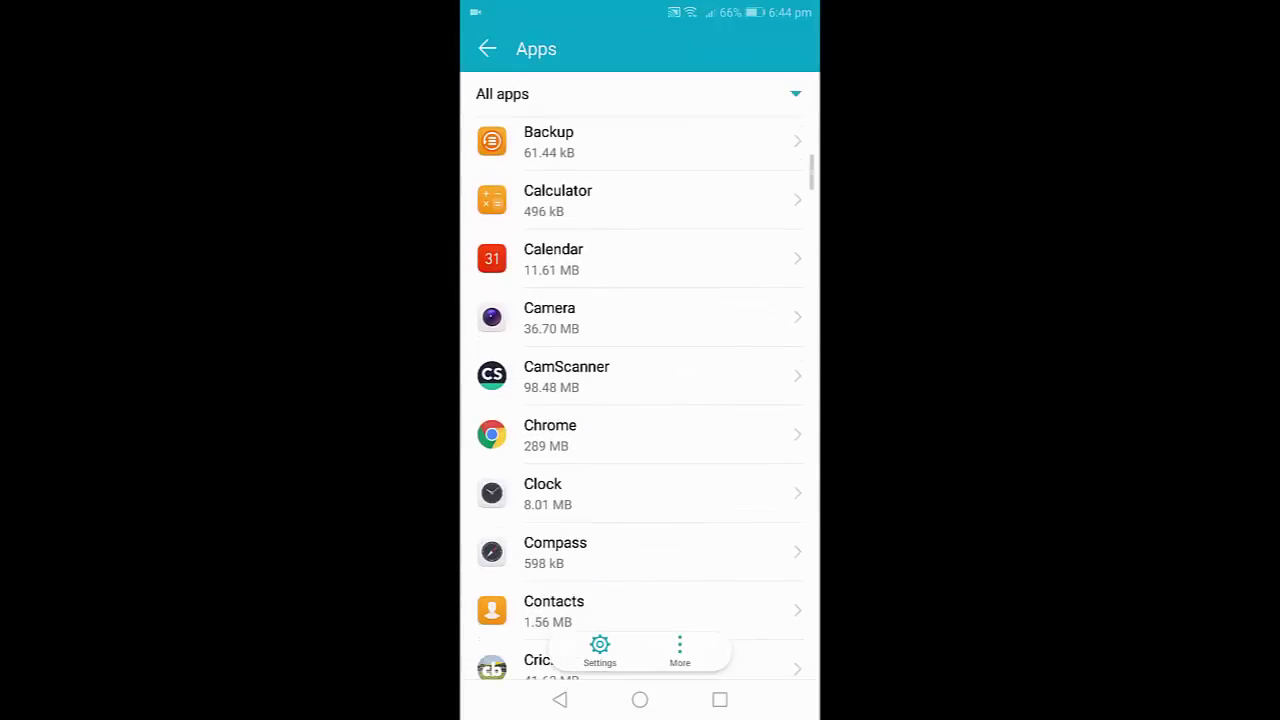
pyautogui.click(550, 434)
# Step: Clear Chrome's cache from its Storage page and return to the home screen
pyautogui.click(640, 258)
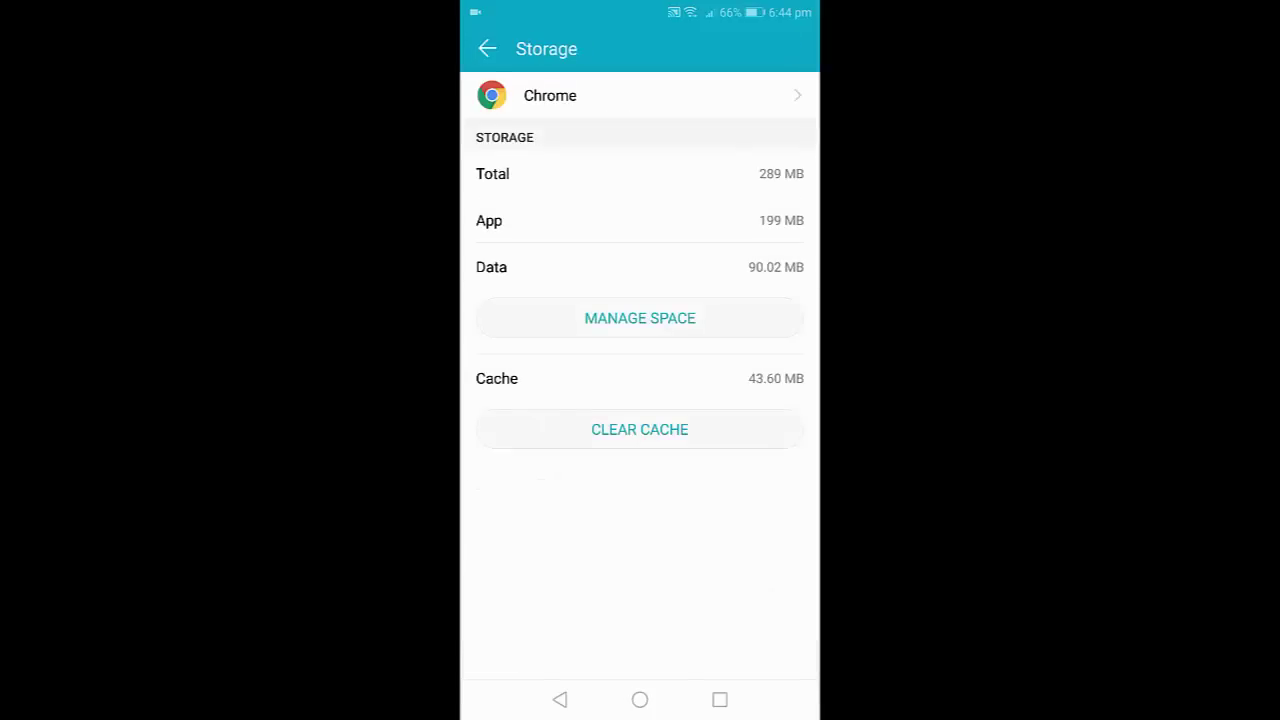
pyautogui.click(721, 429)
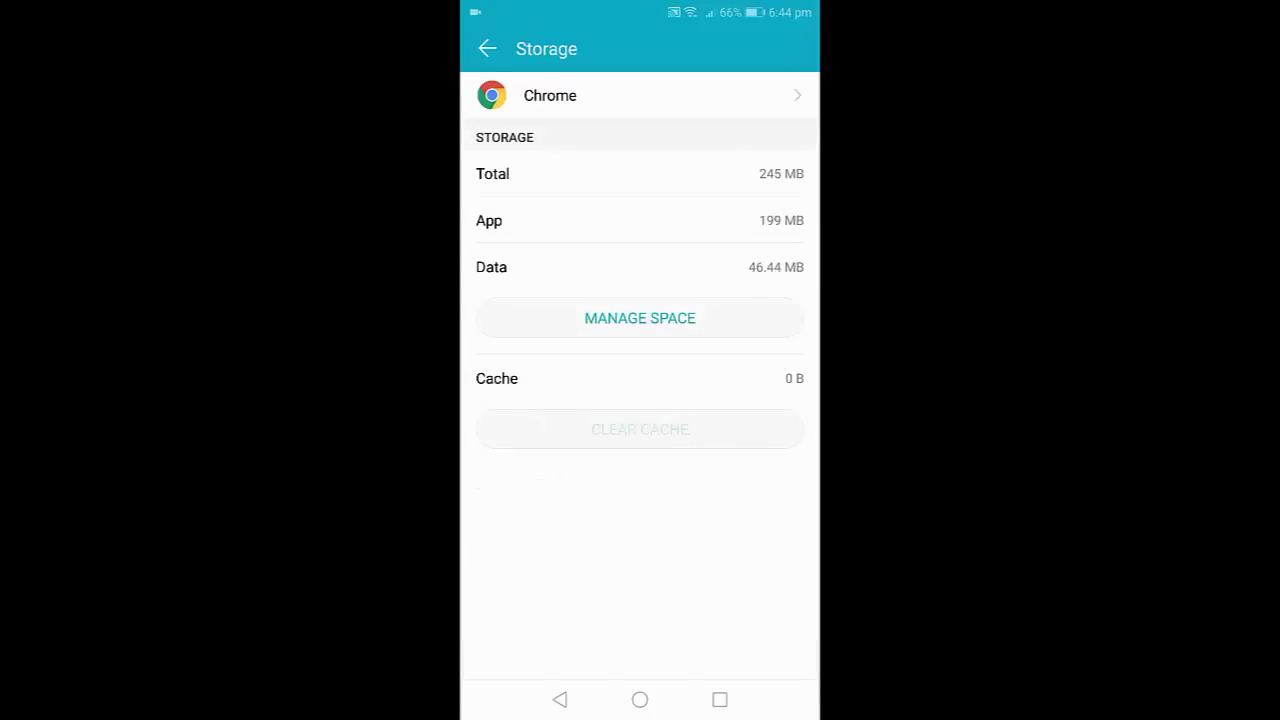
pyautogui.click(560, 699)
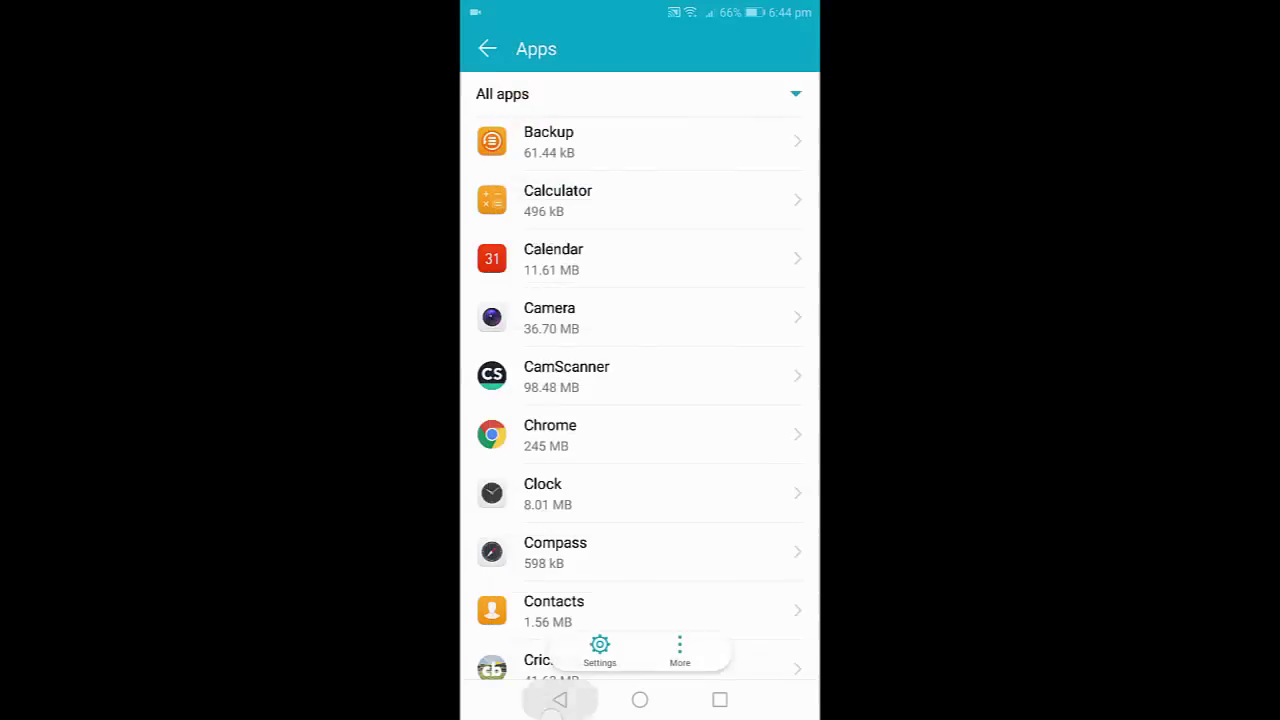
pyautogui.click(560, 699)
# Step: Start the Google app's update from Play Store's My apps & games list
pyautogui.moveTo(491, 457); pyautogui.dragTo(760, 440)
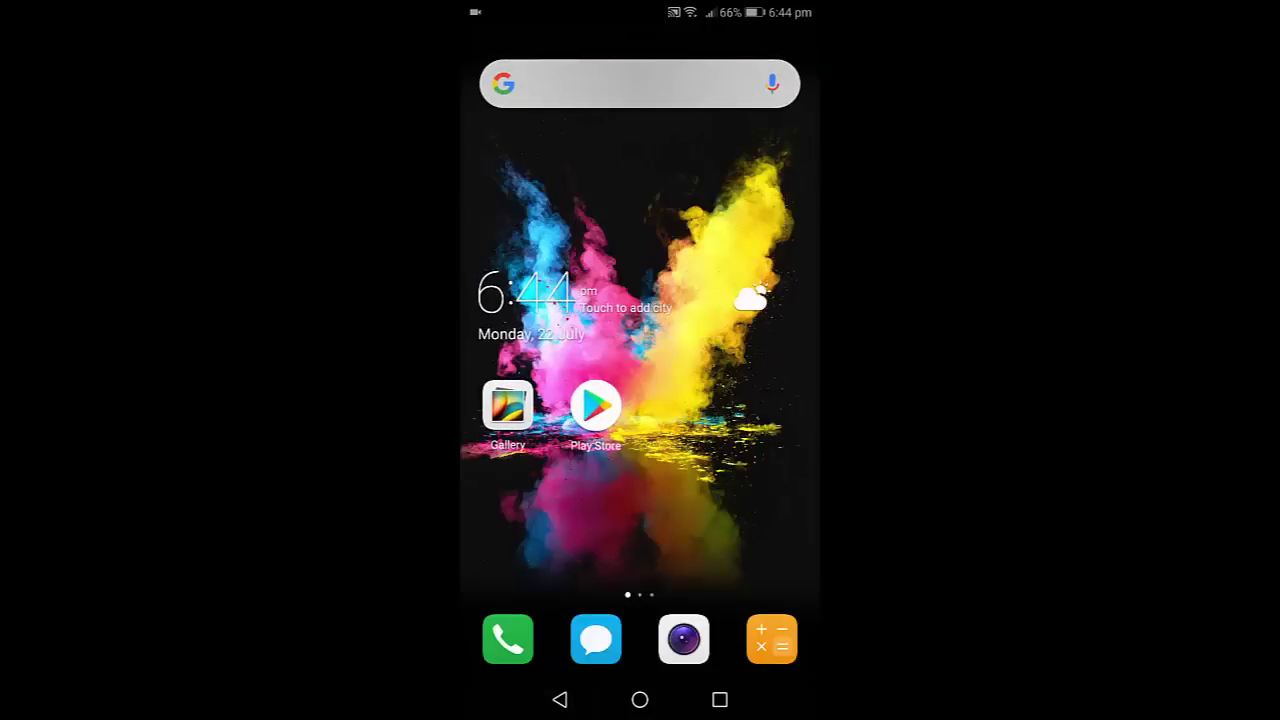
pyautogui.click(594, 406)
pyautogui.click(487, 55)
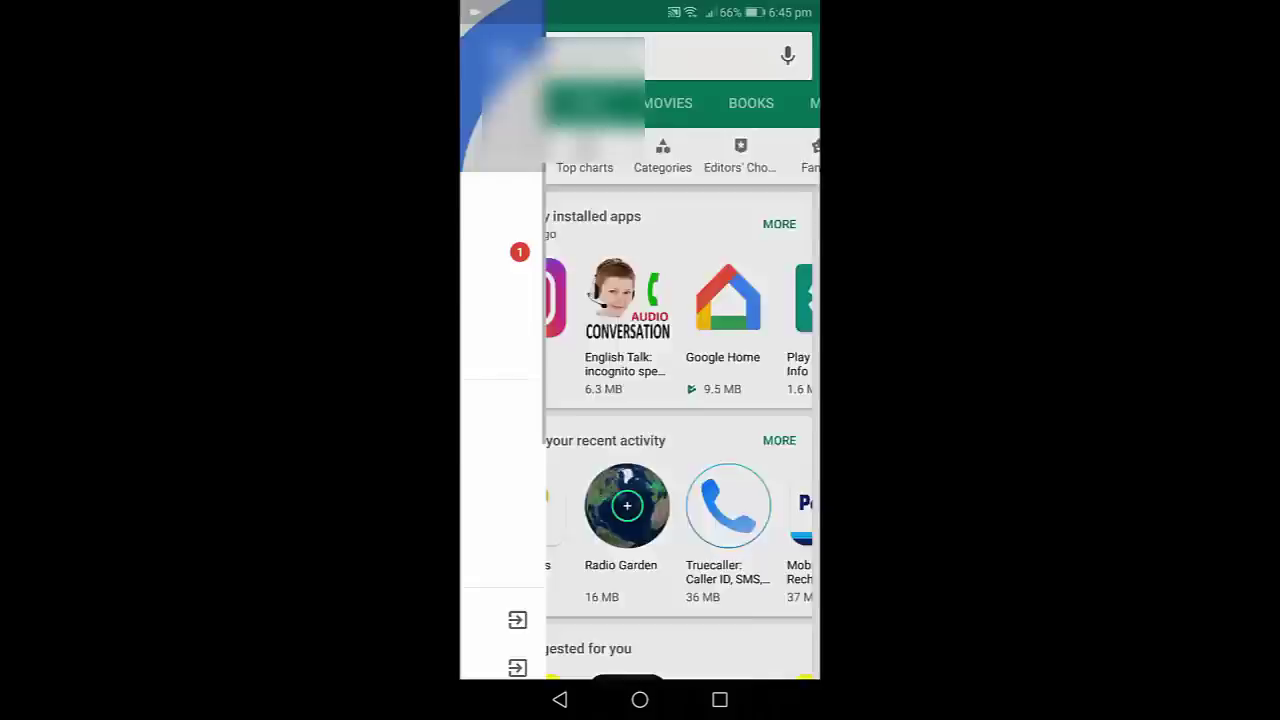
pyautogui.click(587, 204)
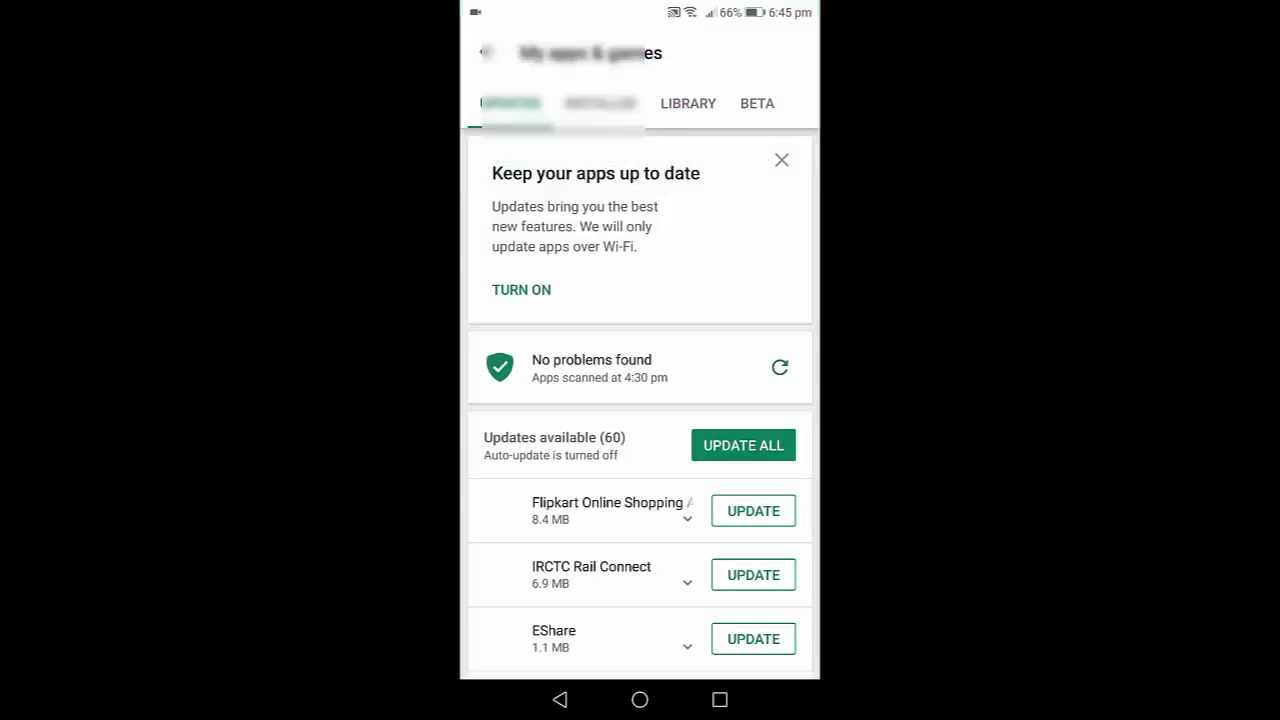
pyautogui.scroll(-5, 640, 450)
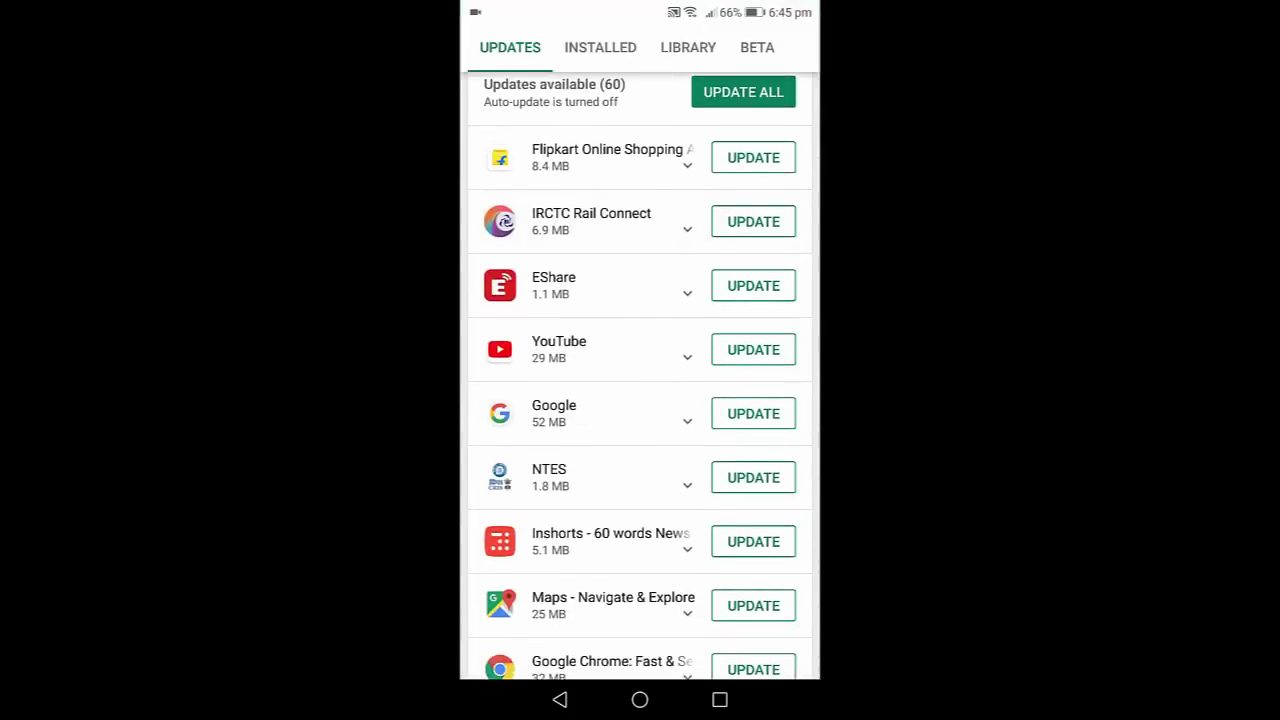
pyautogui.click(753, 412)
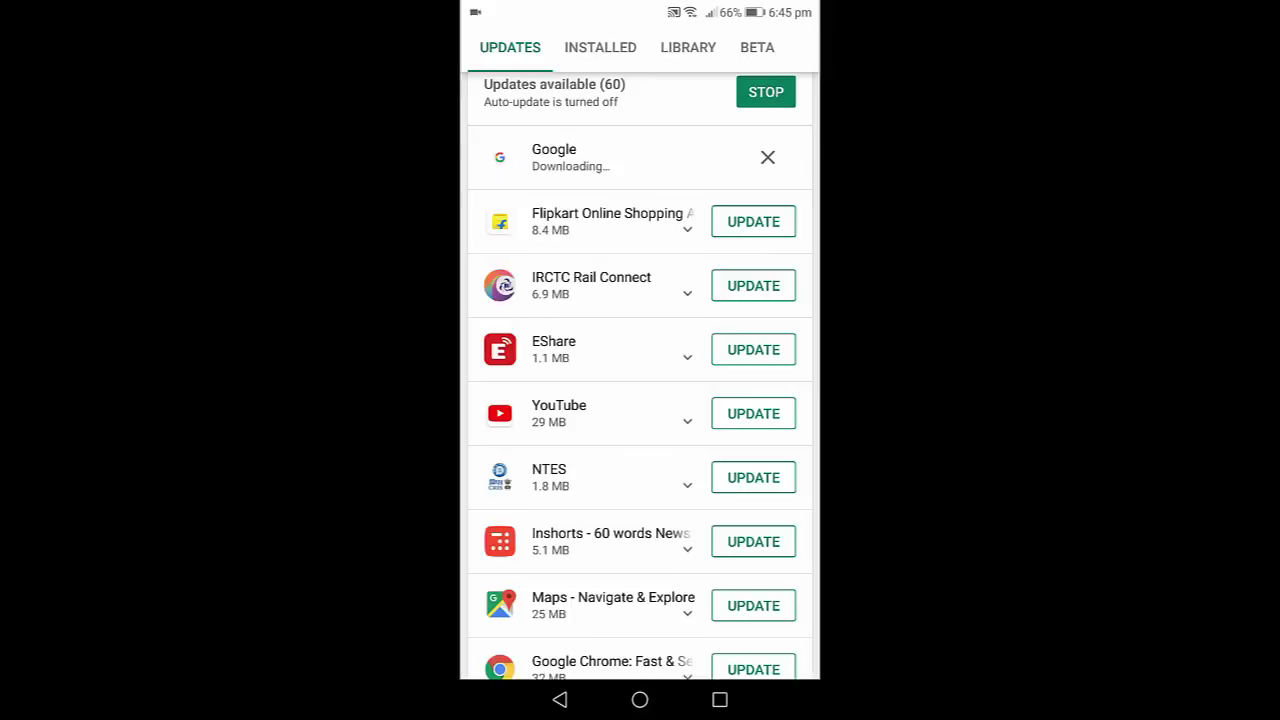
pyautogui.scroll(3, 640, 400)
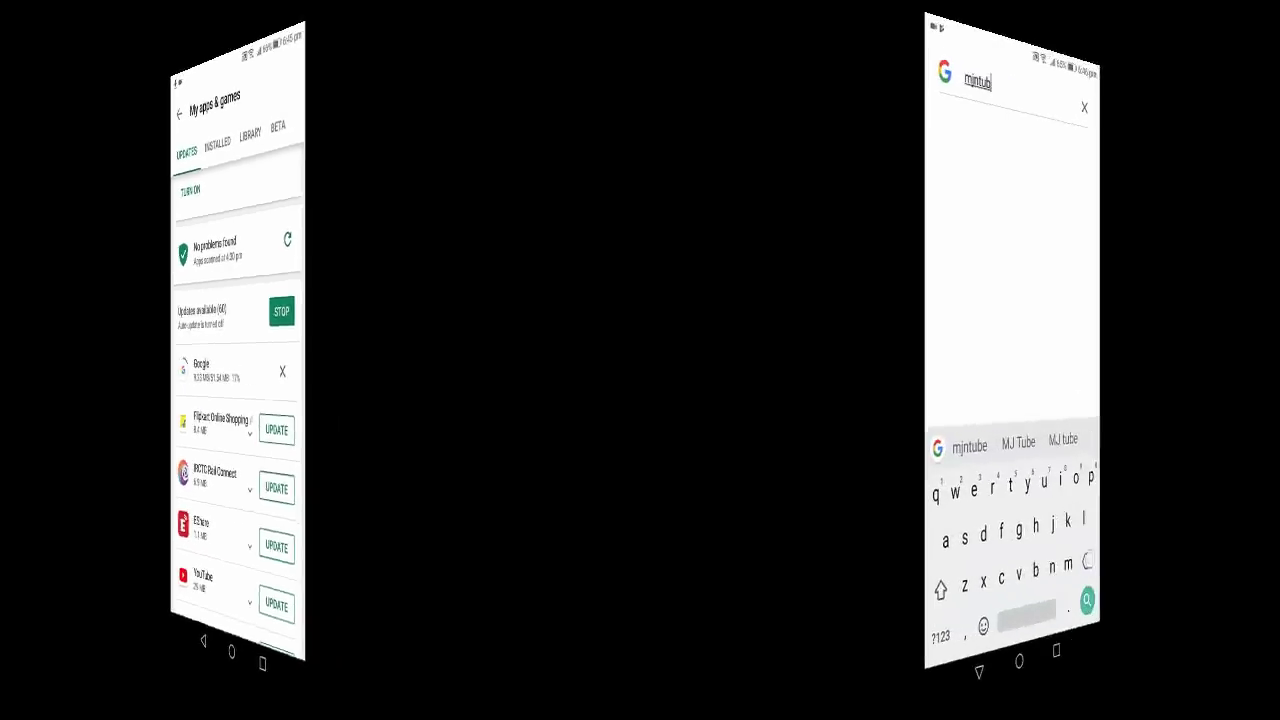
# Step: Search Google for 'today is match', fixing a typo, then return home
pyautogui.write('tube')
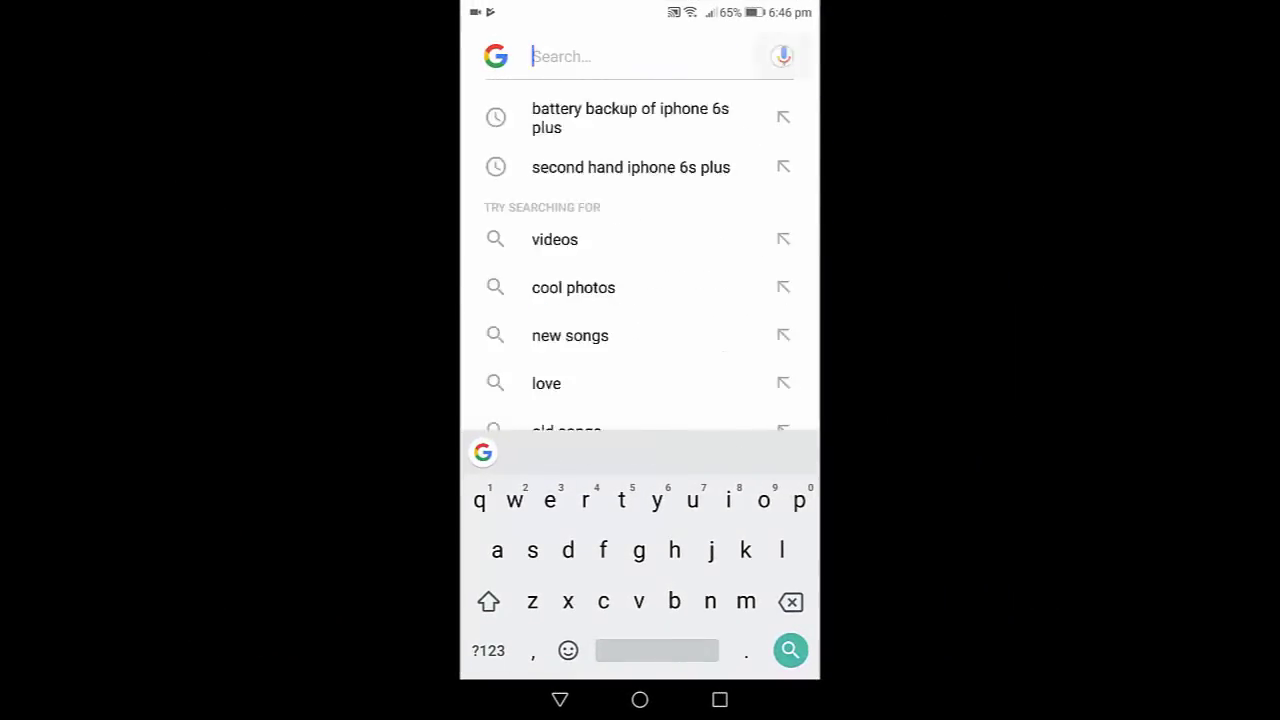
pyautogui.write('today ismatcg')
pyautogui.press('BackSpace')
pyautogui.write('h')
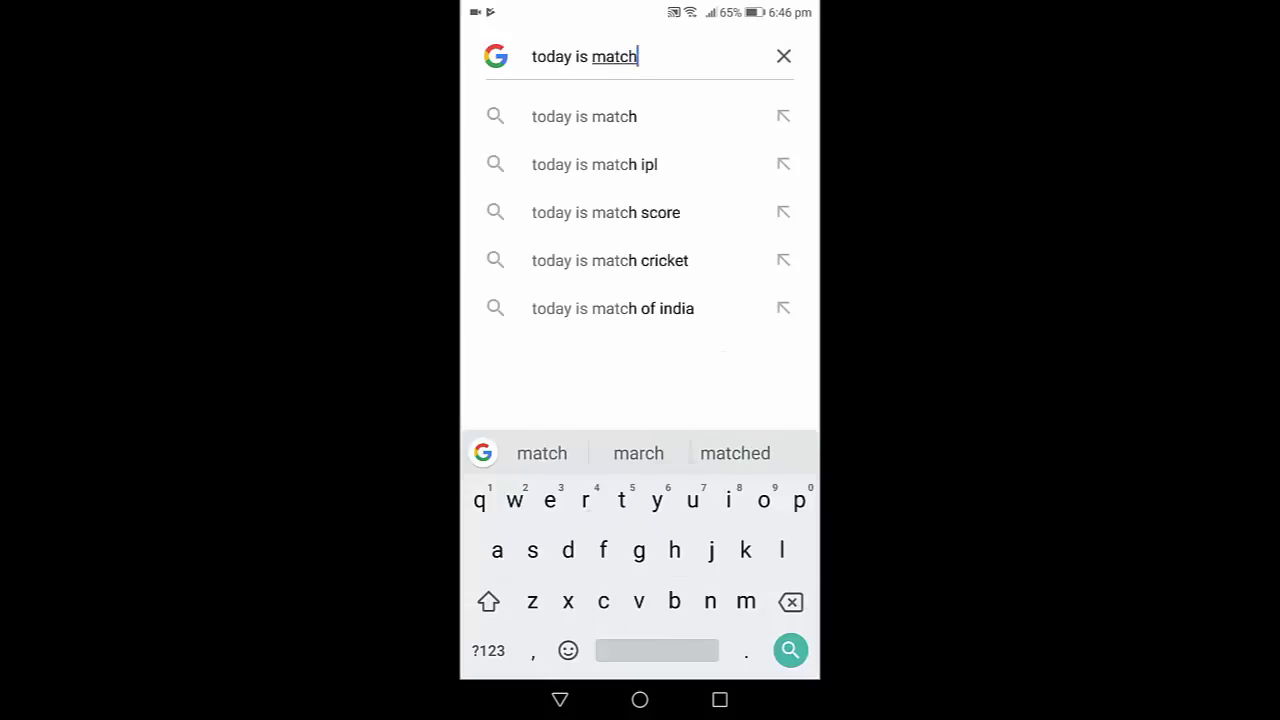
pyautogui.press('Return')
pyautogui.click(560, 700)
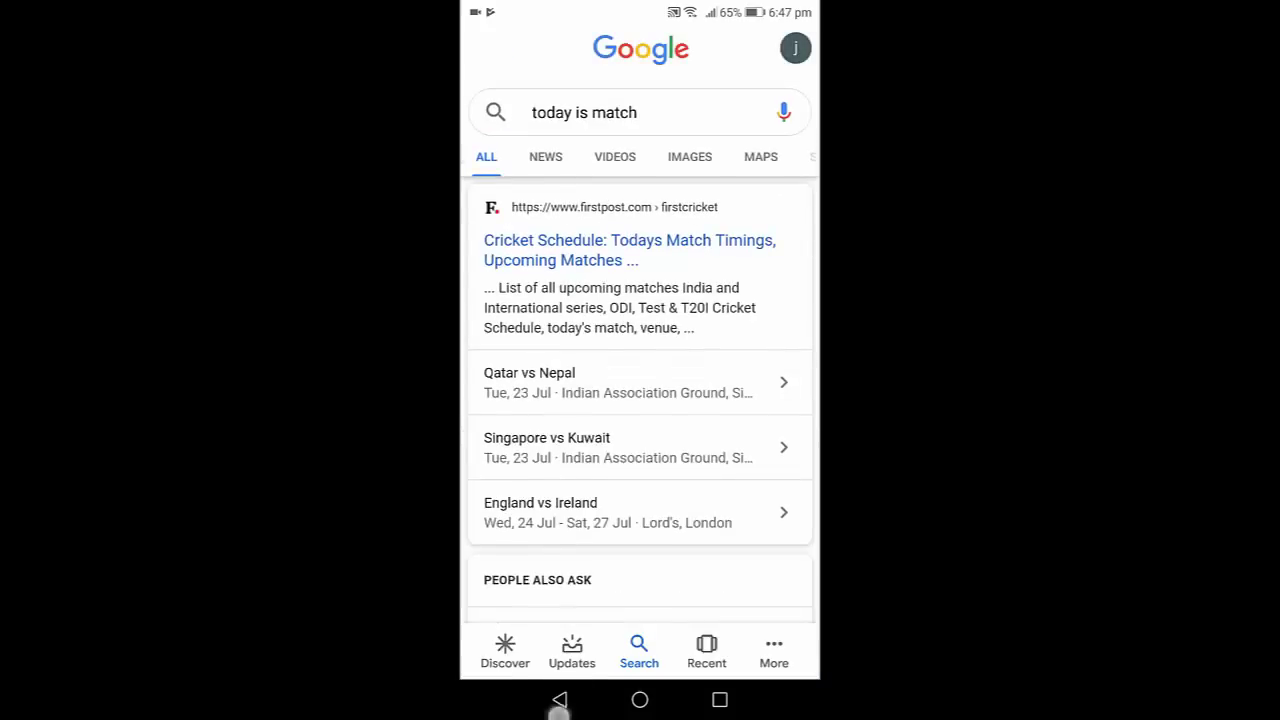